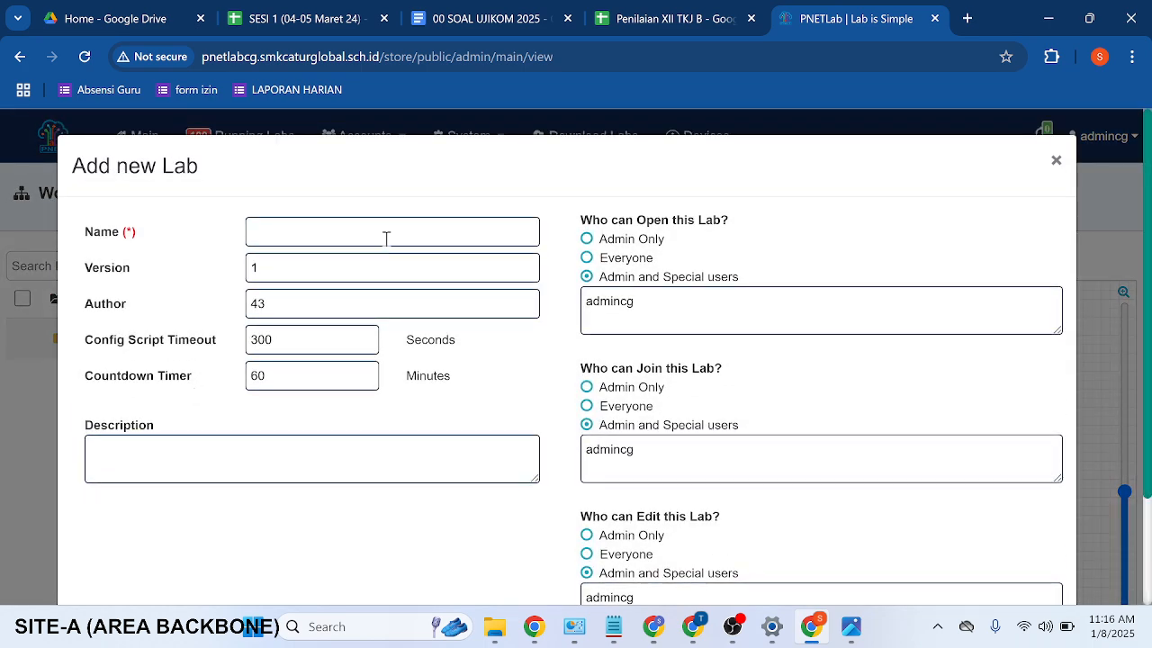
Create a new lab named SITE-A, keeping the default version, timer and access settings
left_click(386, 238)
type("SITE")
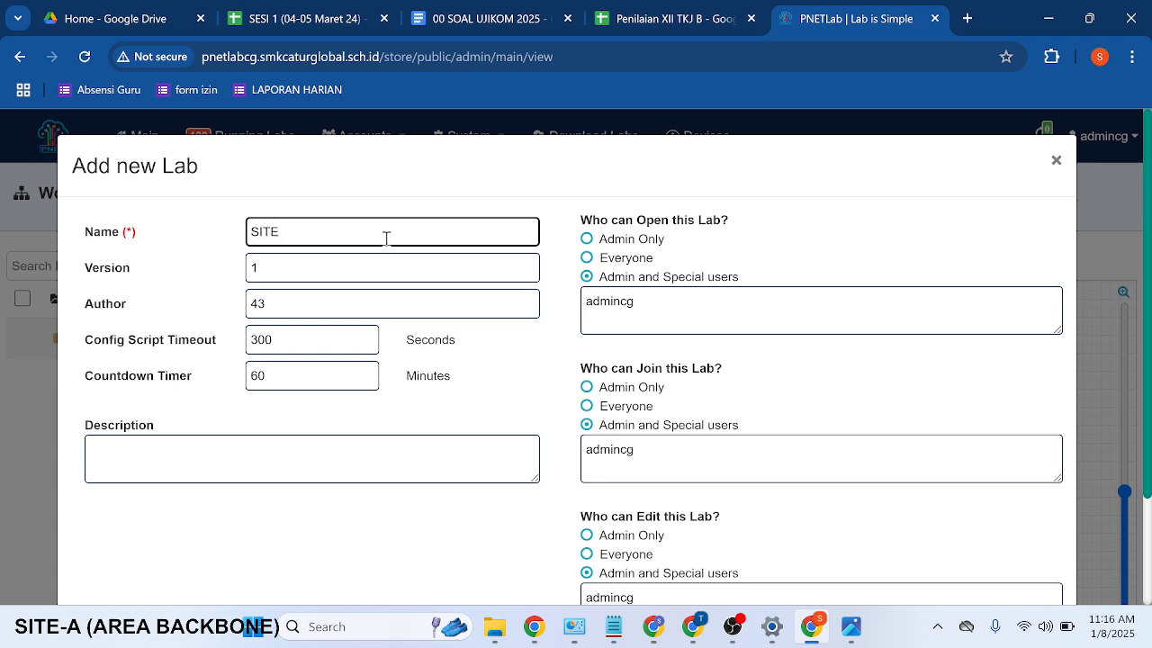
type("-A")
scroll(657, 352, "down", 2)
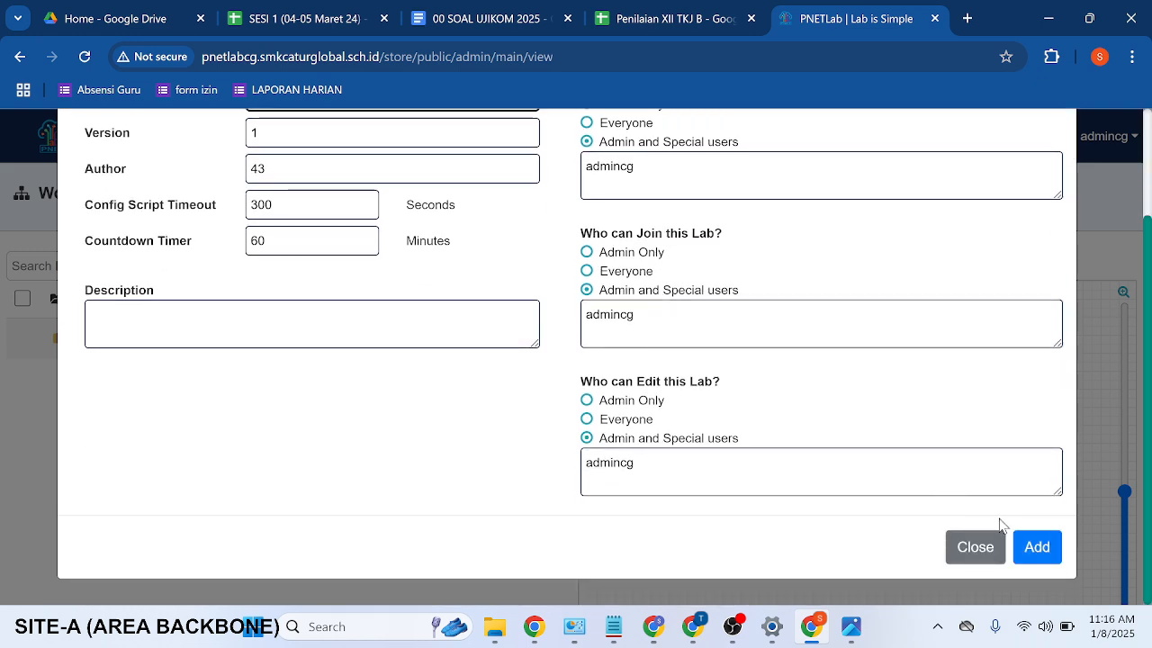
left_click(1033, 548)
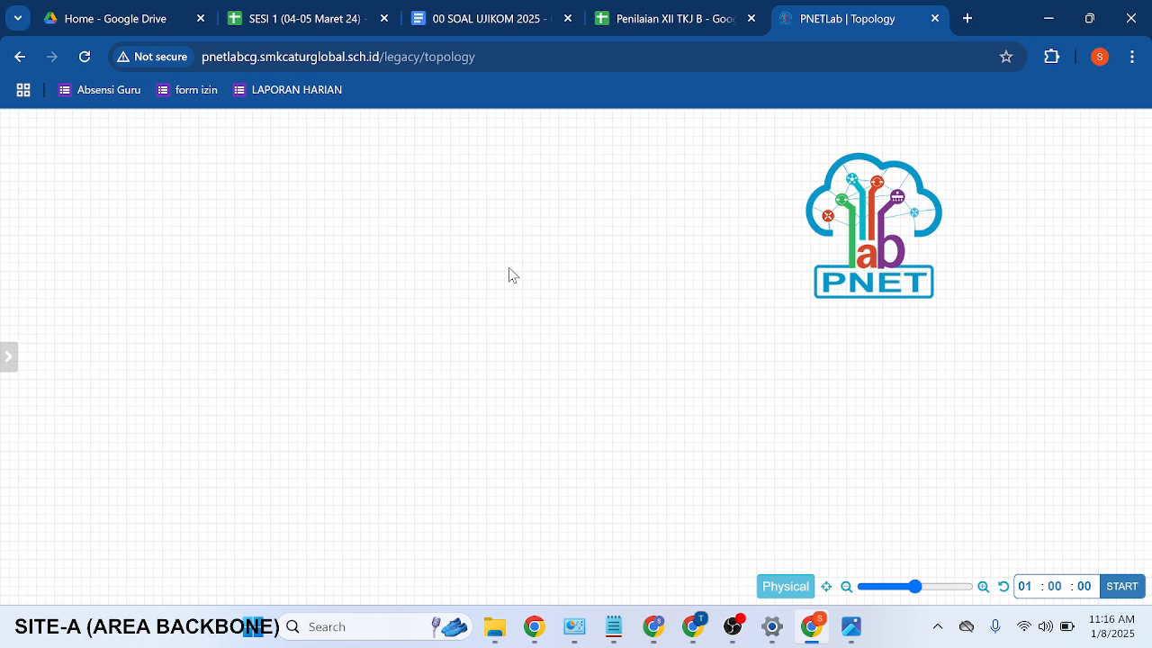
Start adding a network object to the empty topology and set its type to Cloud2
right_click(509, 274)
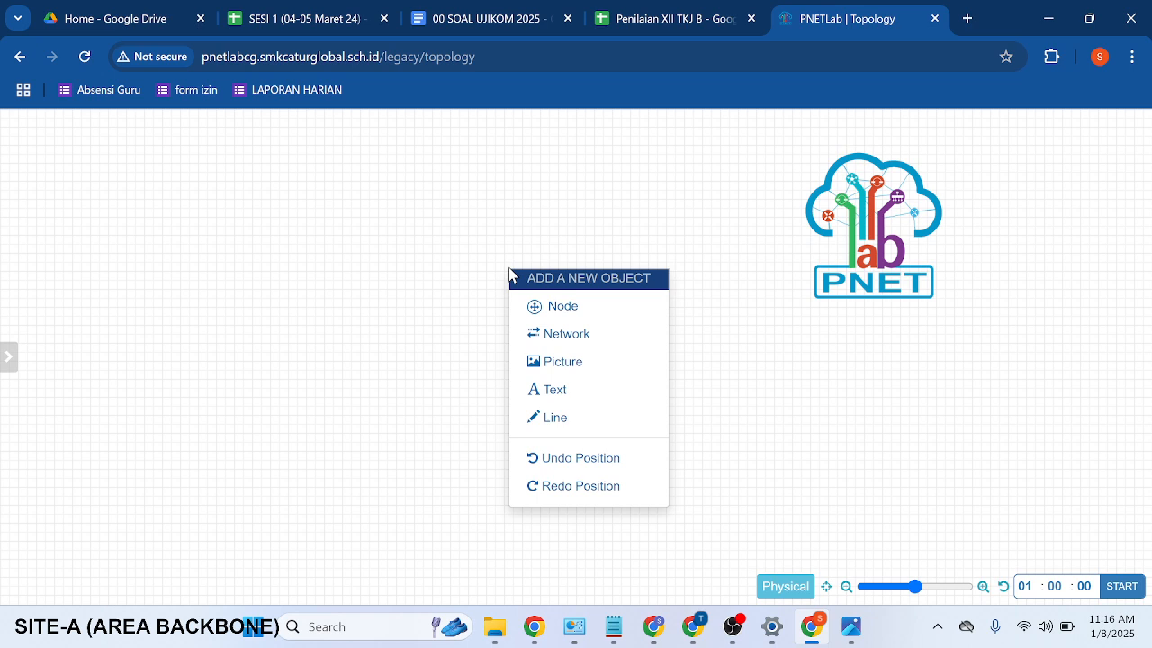
left_click(591, 346)
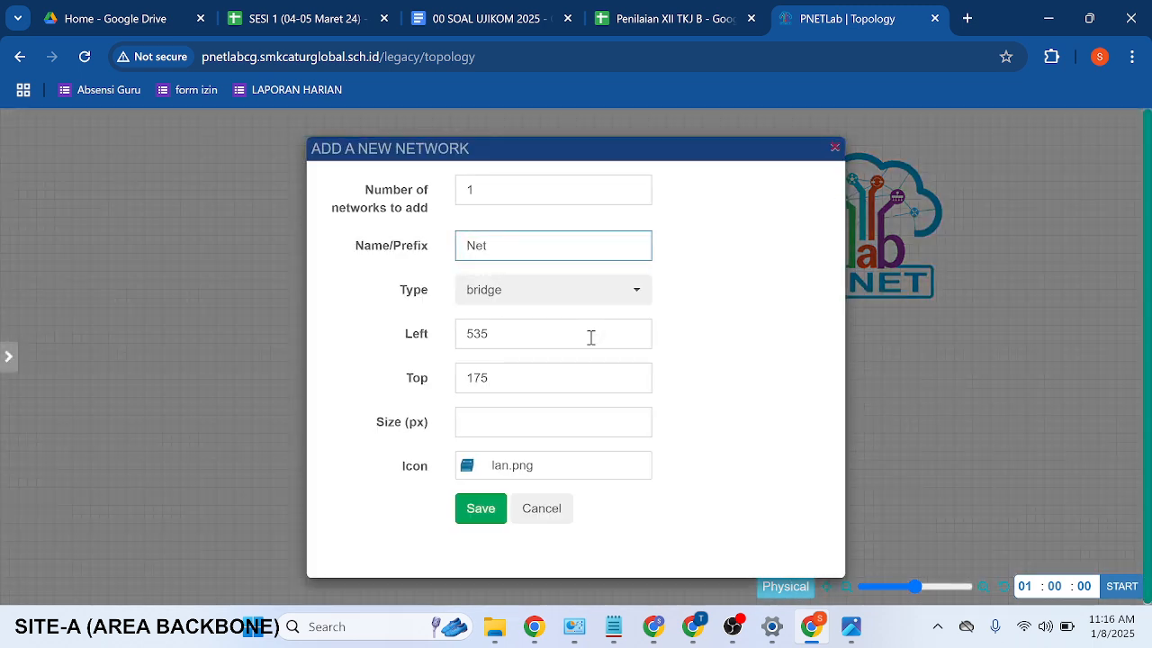
left_click(577, 302)
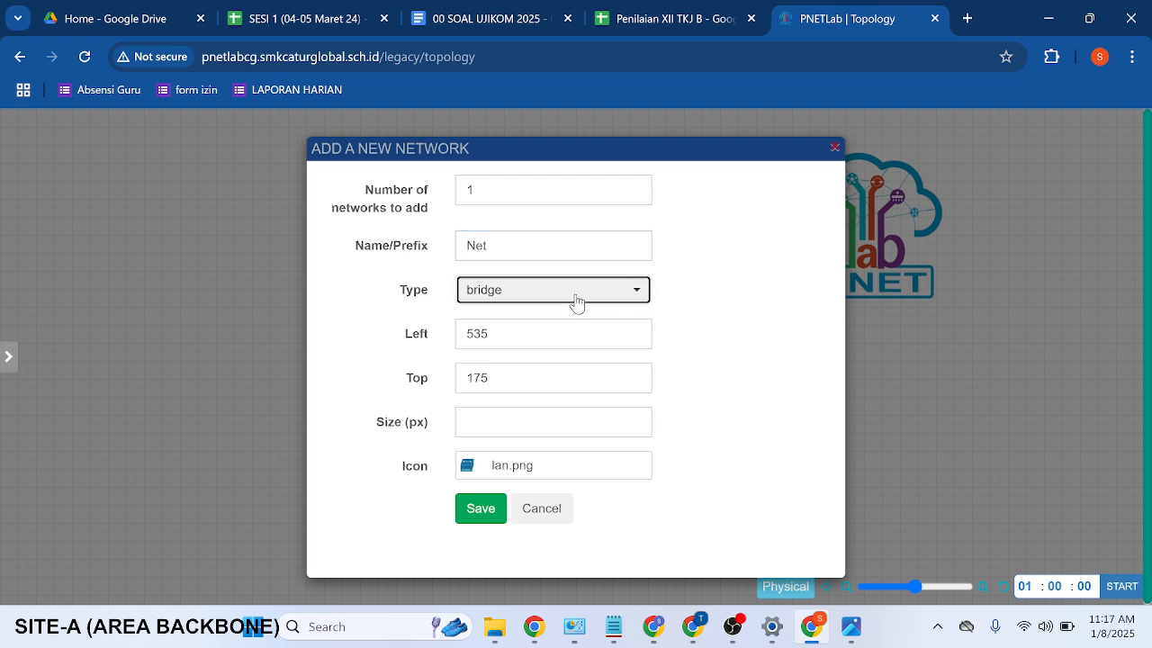
left_click(577, 302)
scroll(596, 473, "down", 3)
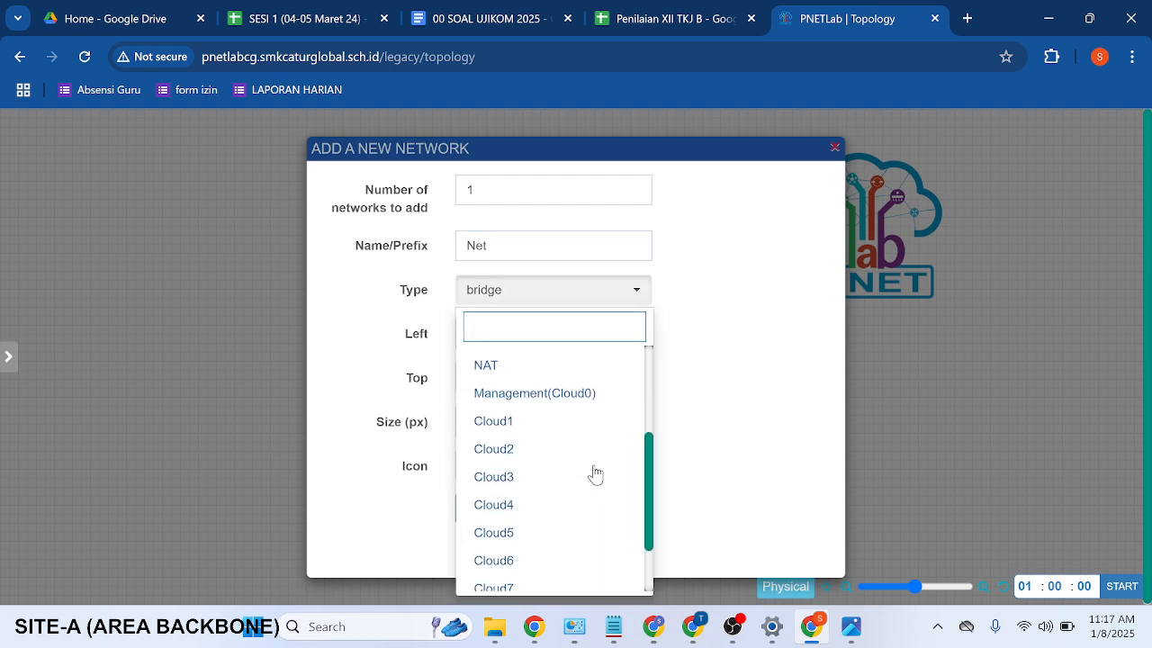
scroll(595, 473, "down", 2)
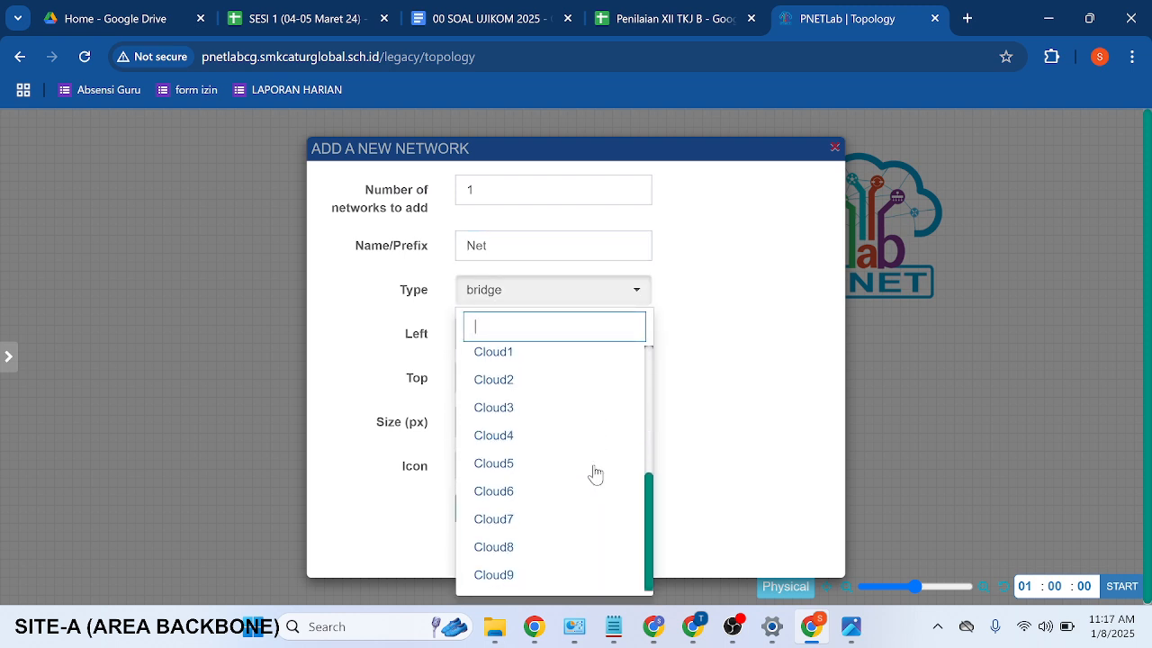
left_click(567, 383)
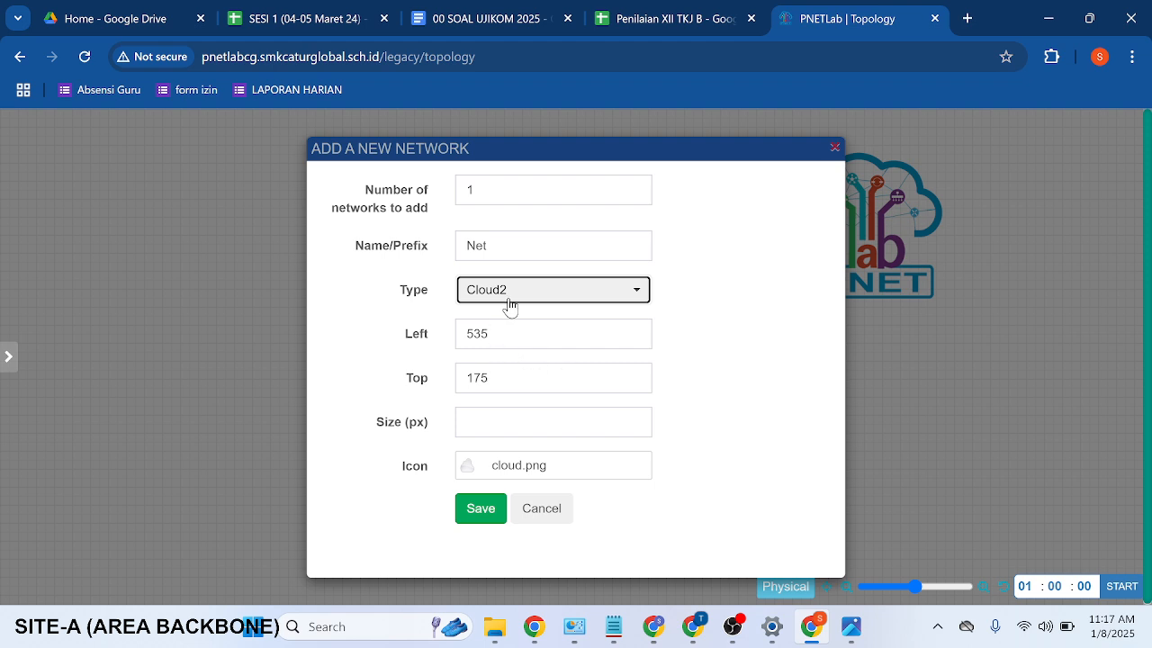
Save the new network under the name Internet and move its cloud to the upper-left area of the canvas
left_click(534, 244)
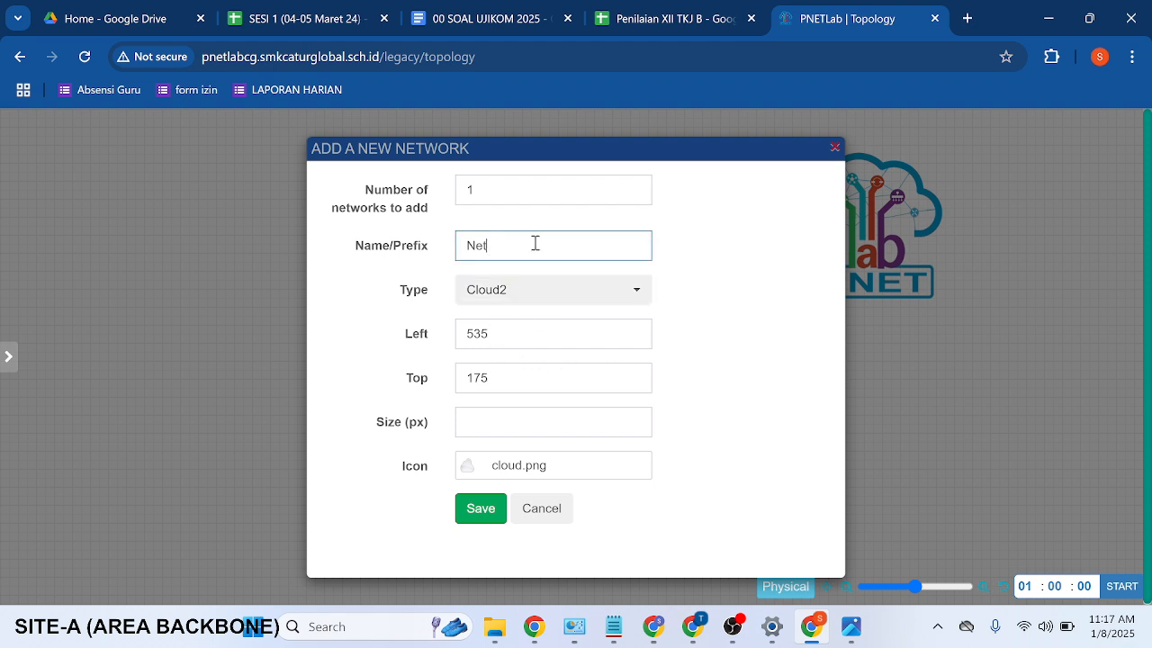
key("BackSpace")
key("BackSpace")
key("BackSpace")
type("iNTERNET")
key("BackSpace")
key("BackSpace")
key("BackSpace")
key("BackSpace")
key("BackSpace")
key("BackSpace")
key("BackSpace")
key("BackSpace")
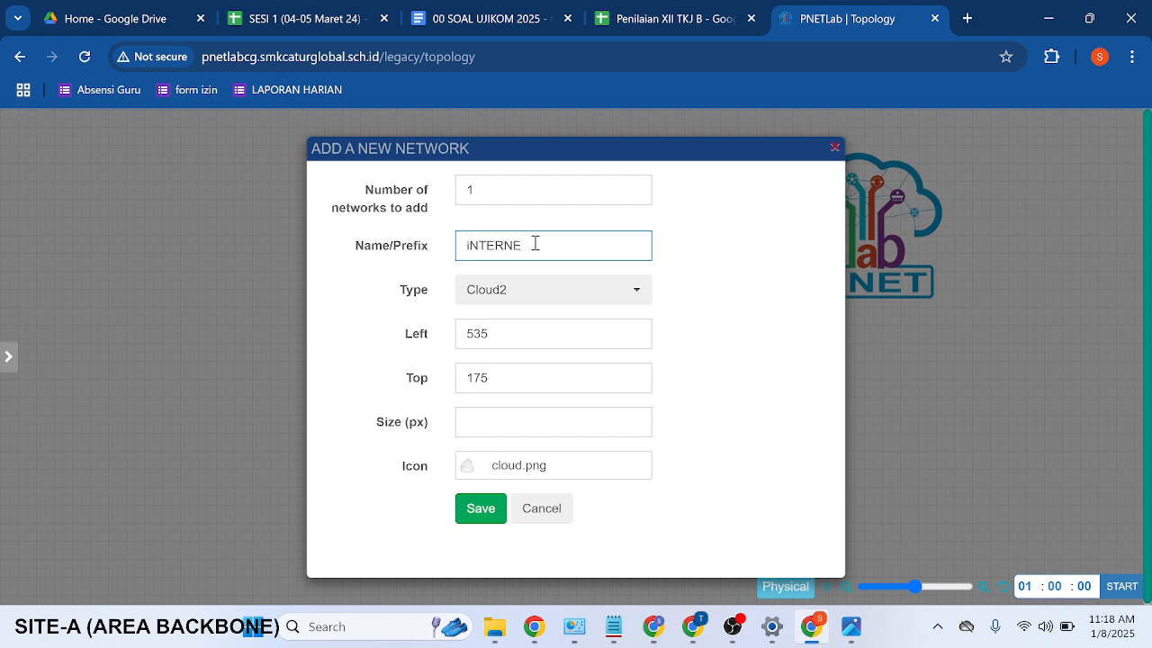
type("Internet")
left_click(480, 529)
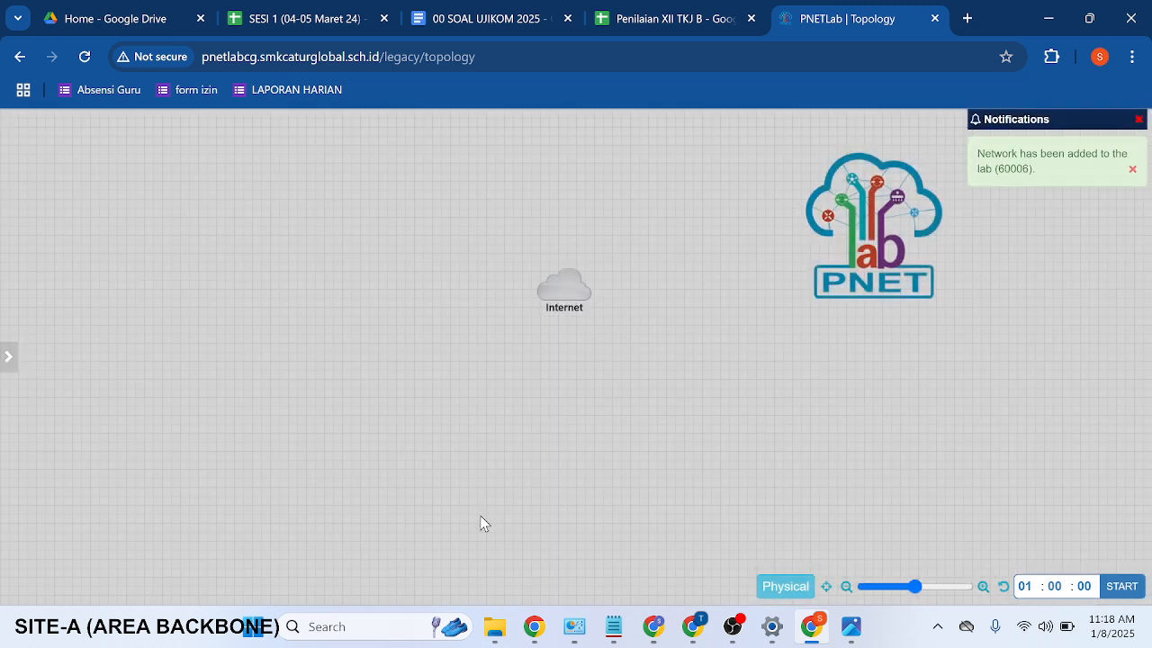
mouse_move(563, 292)
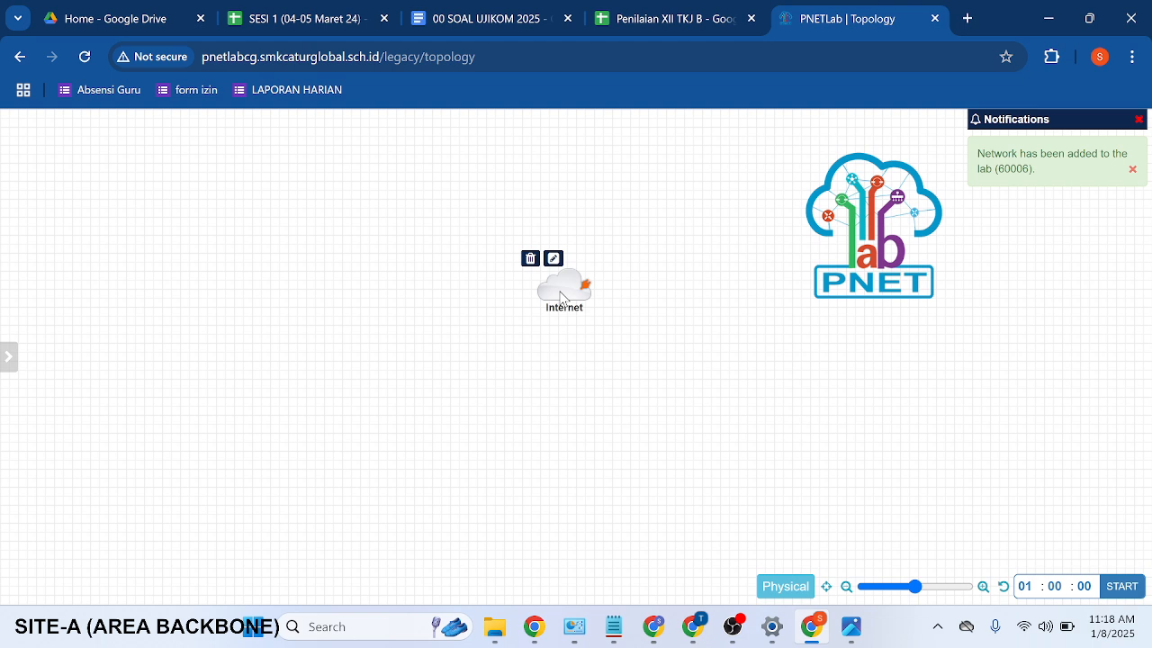
left_click_drag(562, 297, 303, 274)
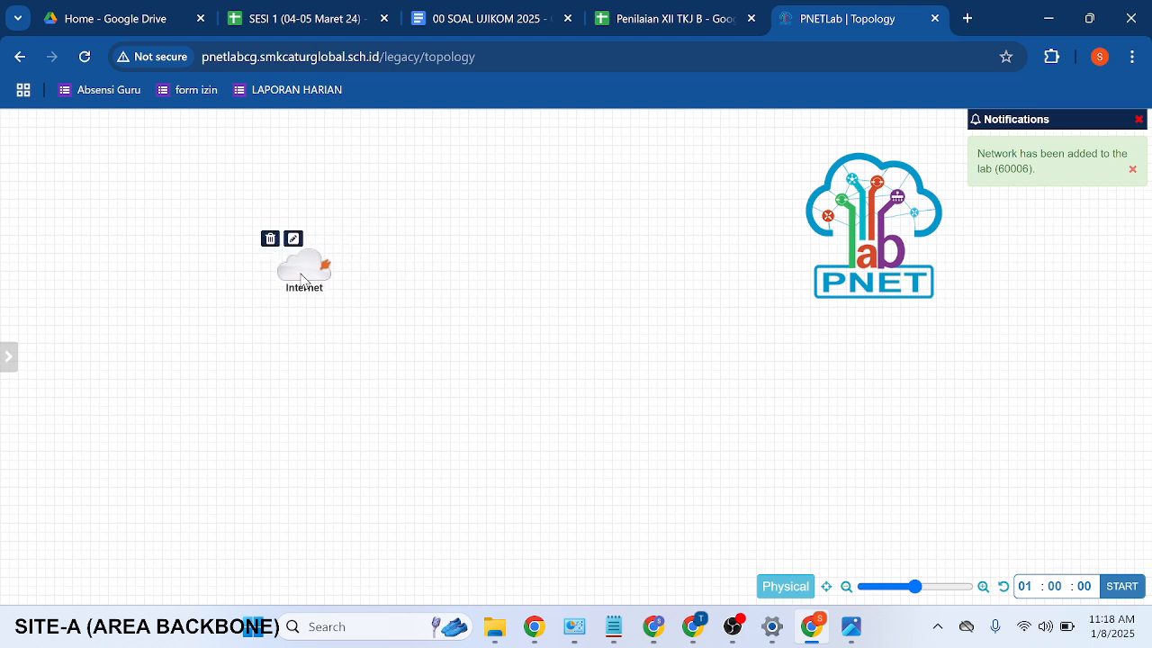
Start adding a node from the MikroTik RouterOS template and set the number of nodes to 3
right_click(531, 356)
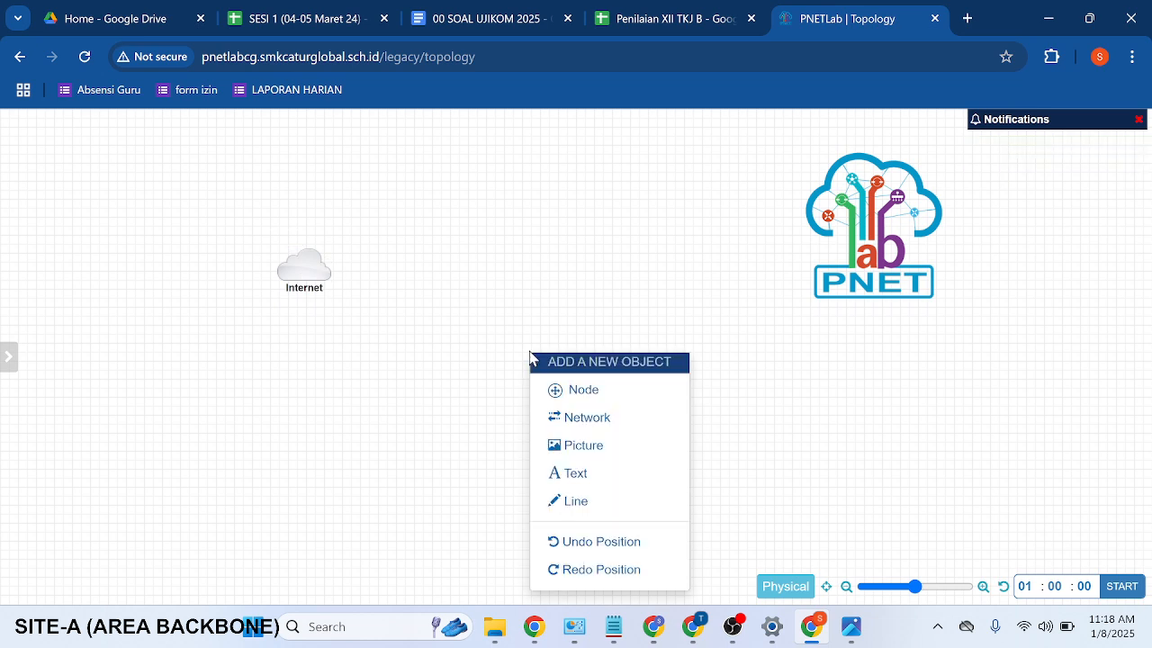
left_click(574, 390)
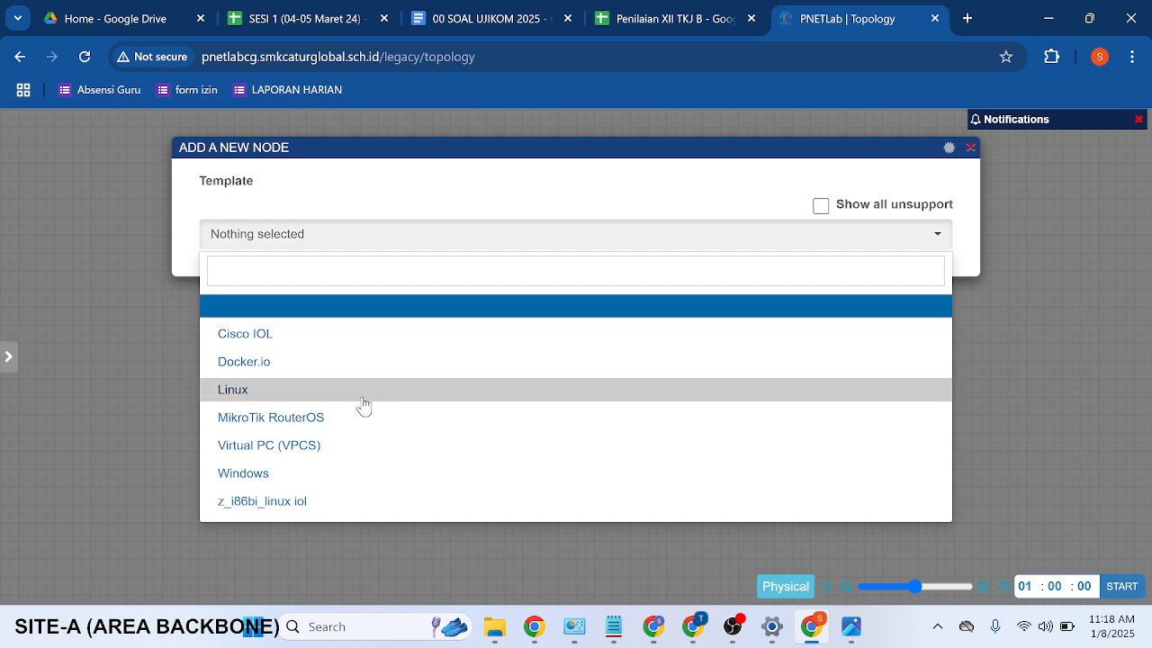
left_click(304, 423)
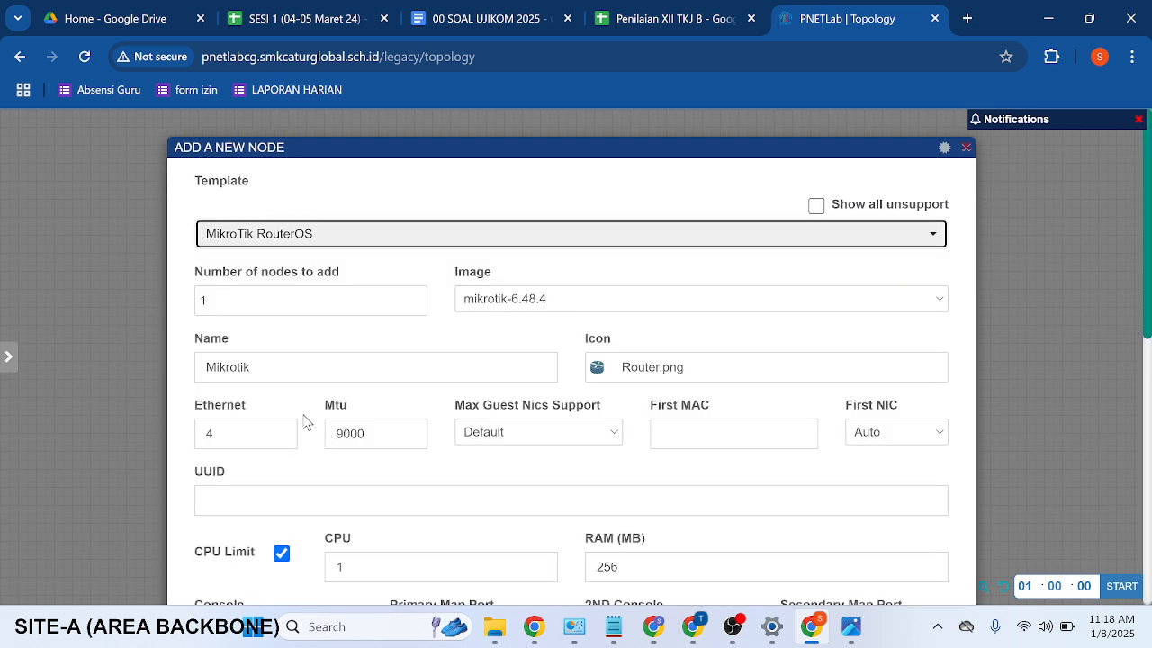
left_click(270, 306)
key("BackSpace")
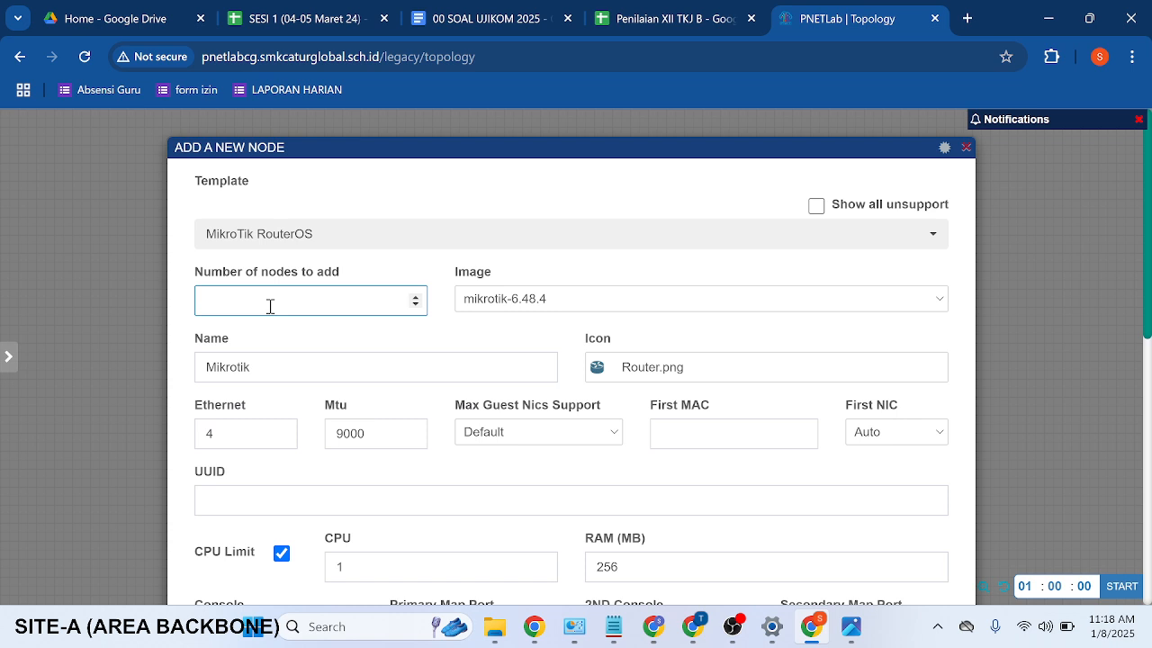
type("3")
Set the name prefix of the MikroTik nodes to R-ISPA-0 and save them to the topology
left_click(402, 364)
key("BackSpace")
key("BackSpace")
key("BackSpace")
key("BackSpace")
key("BackSpace")
key("BackSpace")
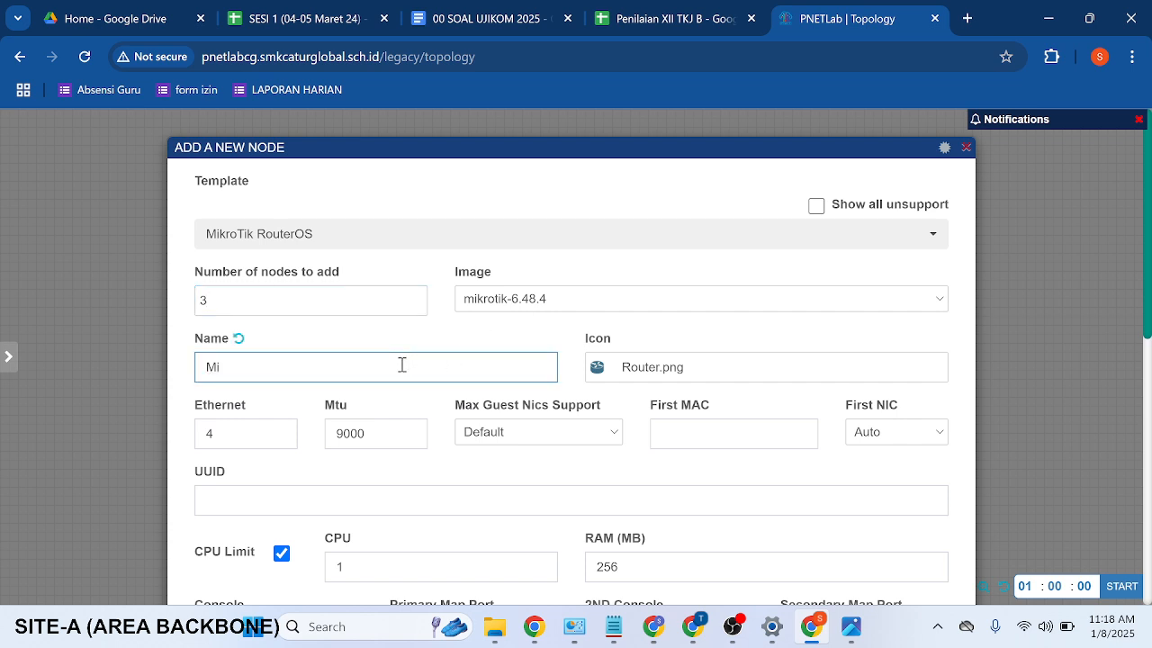
key("BackSpace")
key("BackSpace")
type("R-ISPA-0")
scroll(402, 364, "down", 7)
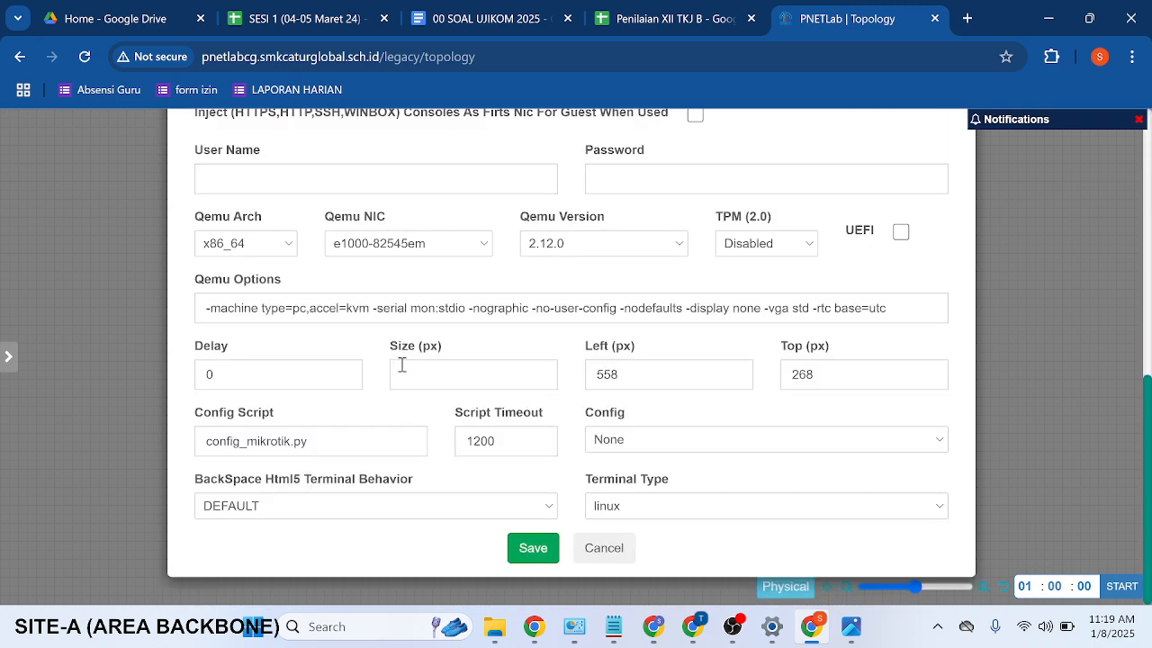
left_click(530, 552)
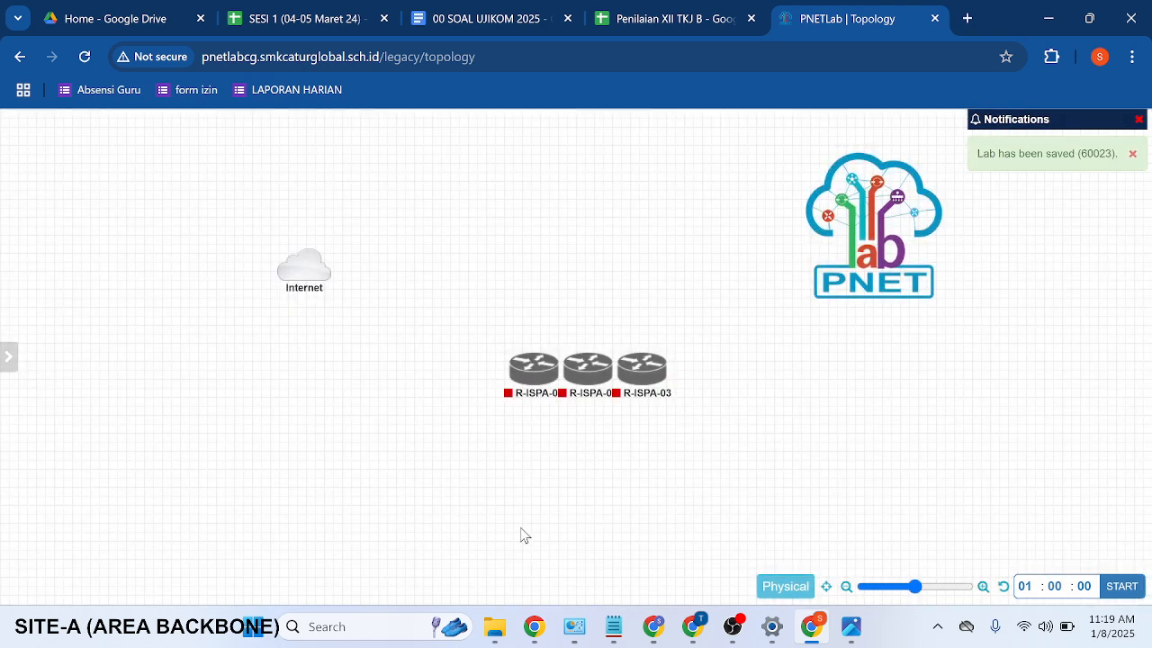
Arrange the three routers in a triangle, with R-ISPA-01 above, R-ISPA-02 at the lower left and R-ISPA-03 at the lower right
mouse_move(509, 387)
left_click_drag(525, 372, 510, 270)
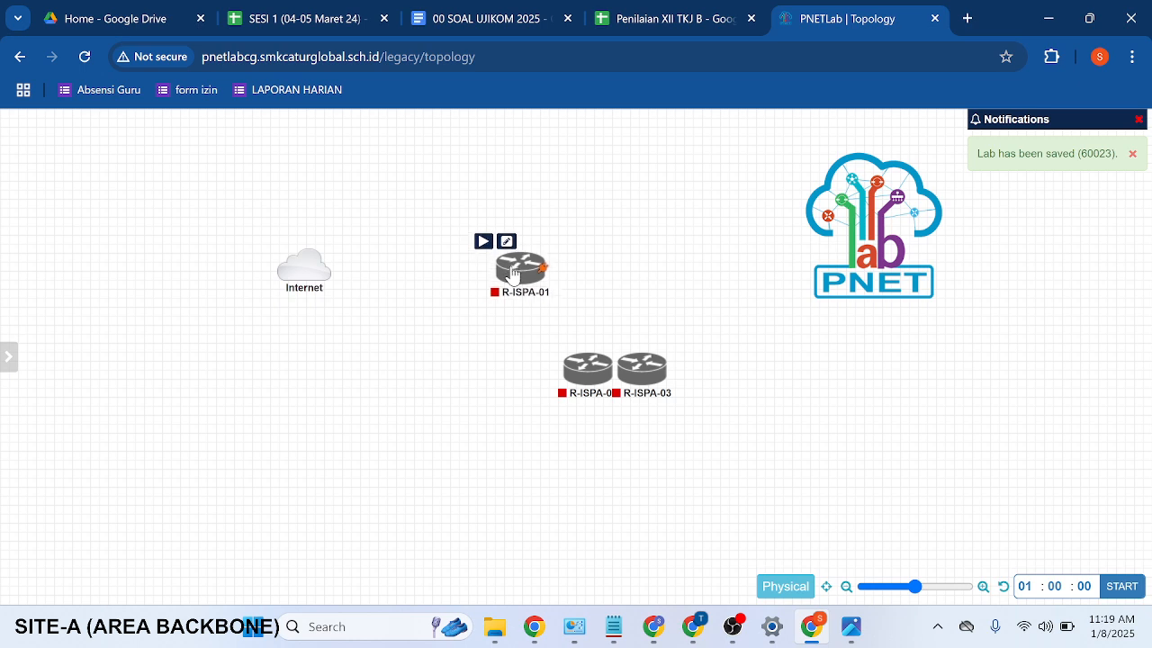
mouse_move(587, 380)
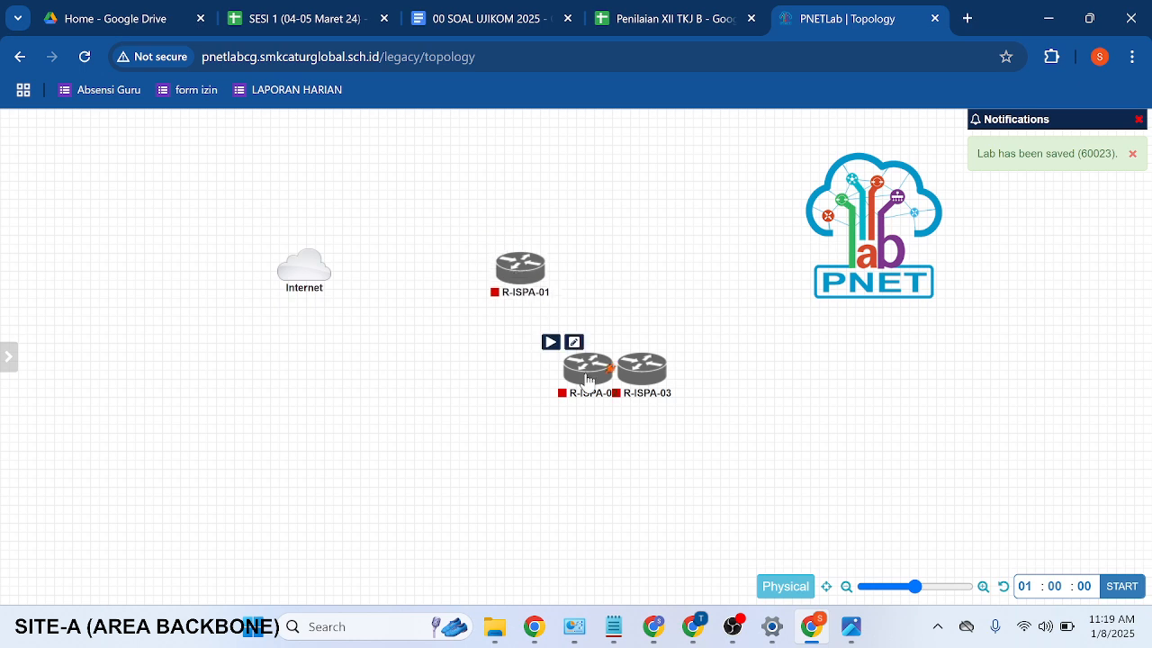
left_click_drag(587, 380, 405, 402)
mouse_move(633, 379)
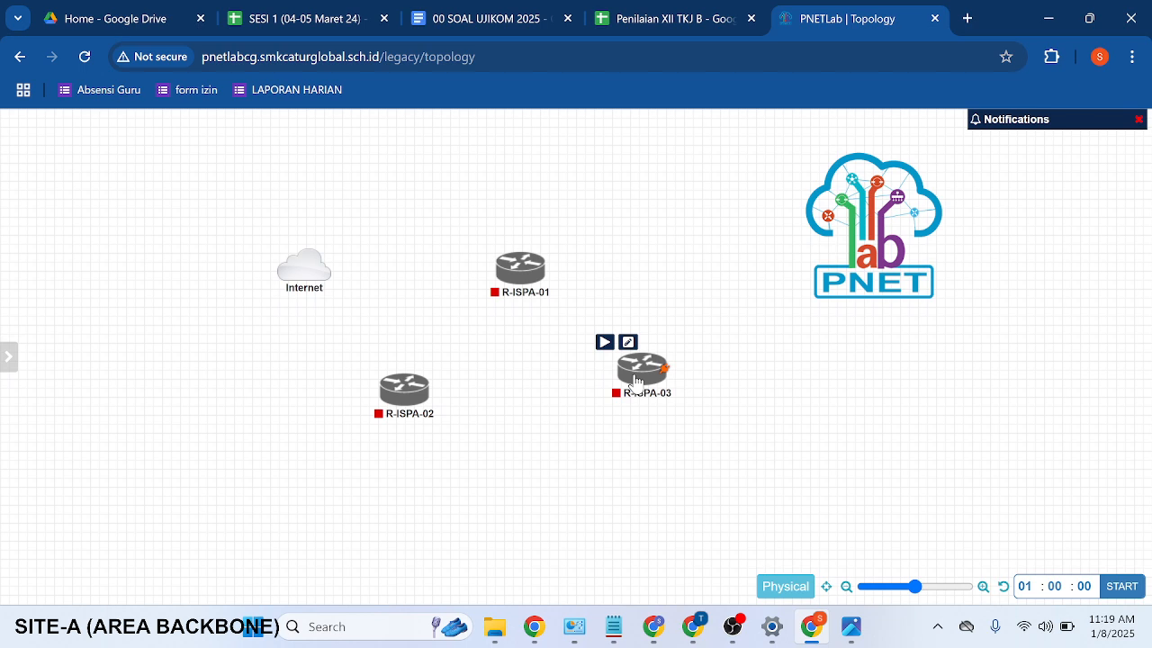
left_click_drag(634, 382, 645, 403)
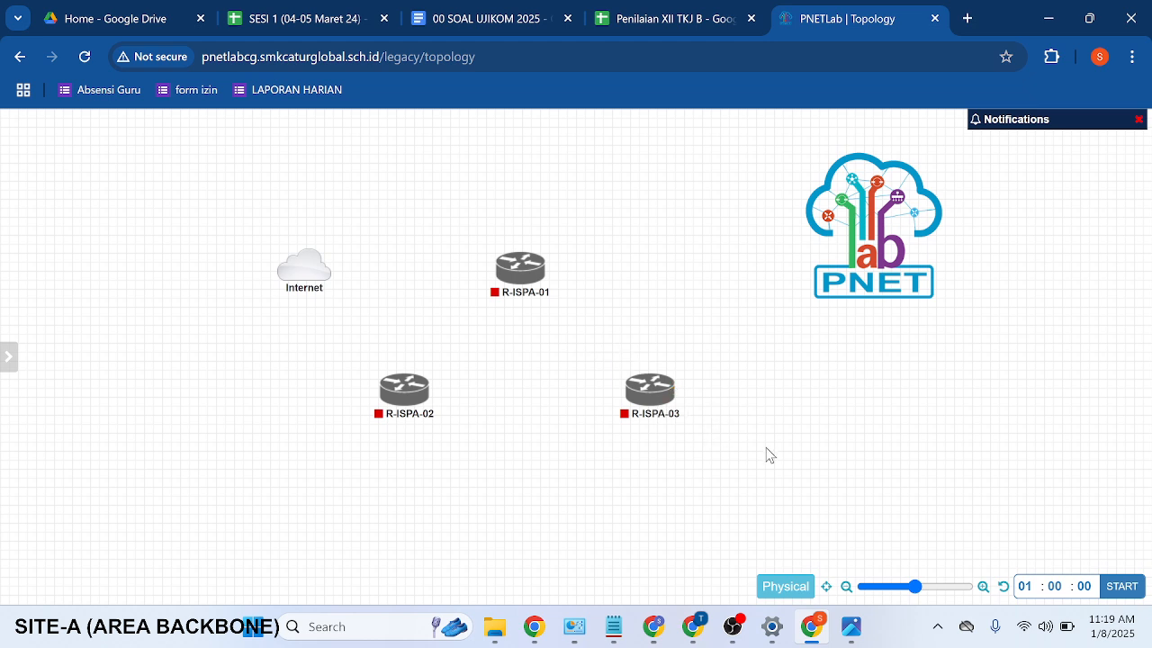
Following the SITE-A.png diagram, connect eth1 of R-ISPA-01 to eth1 of R-ISPA-02
left_click(848, 627)
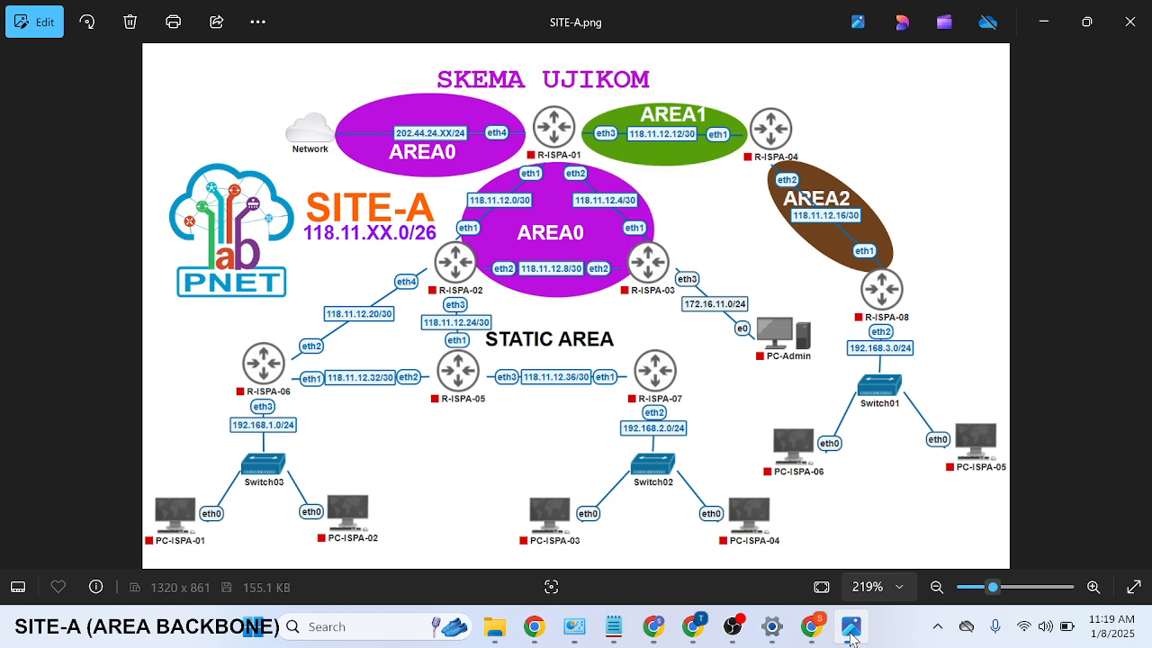
left_click(850, 635)
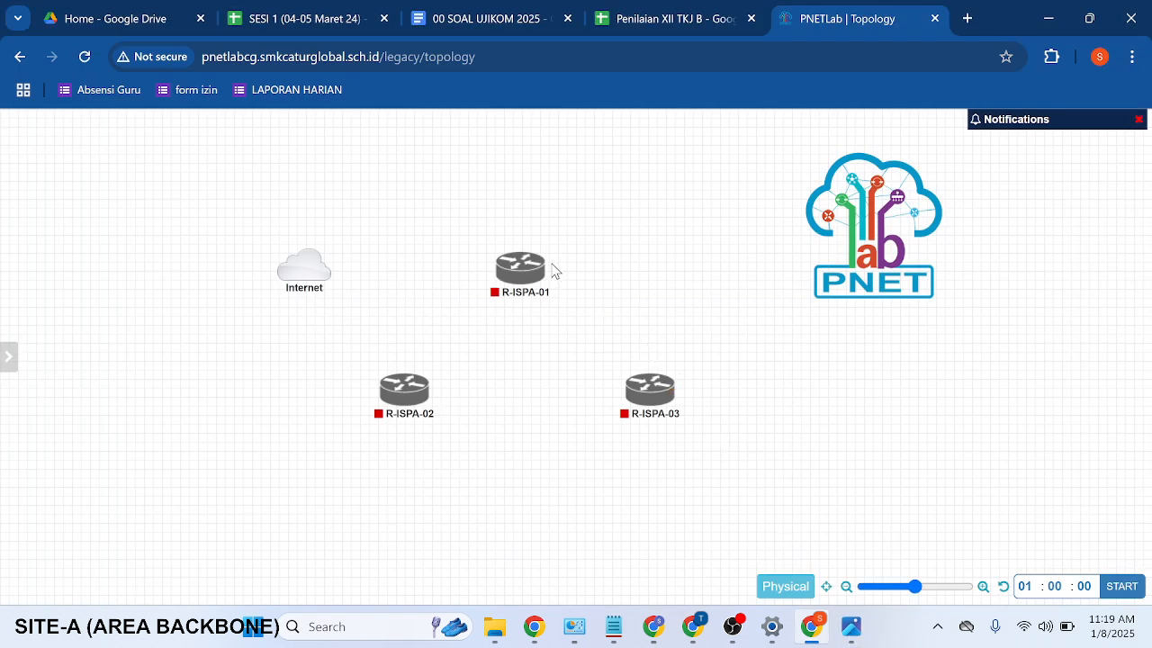
mouse_move(544, 273)
left_click_drag(544, 270, 407, 390)
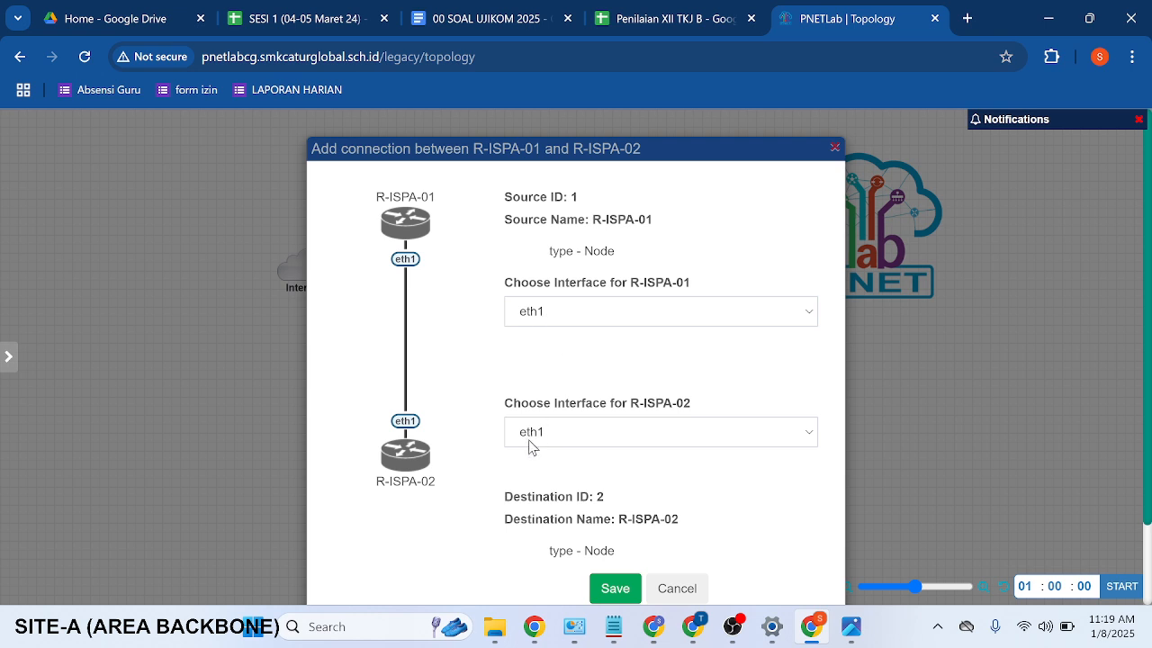
left_click(610, 590)
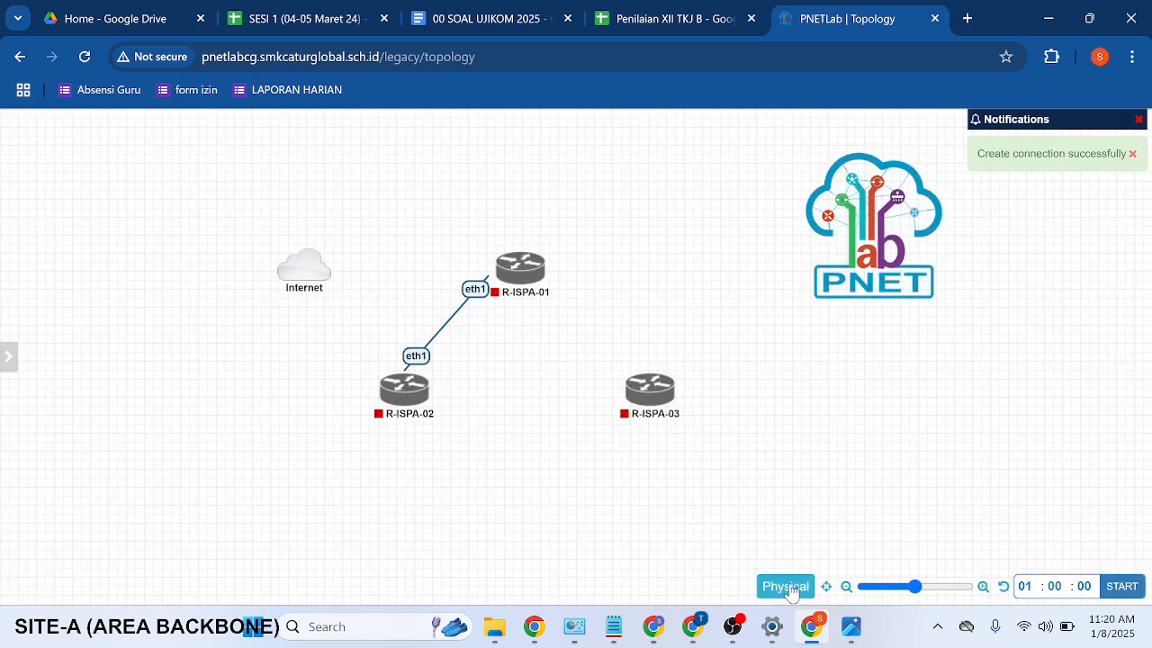
Following the SITE-A.png diagram, connect eth2 of R-ISPA-01 to eth1 of R-ISPA-03
left_click(851, 628)
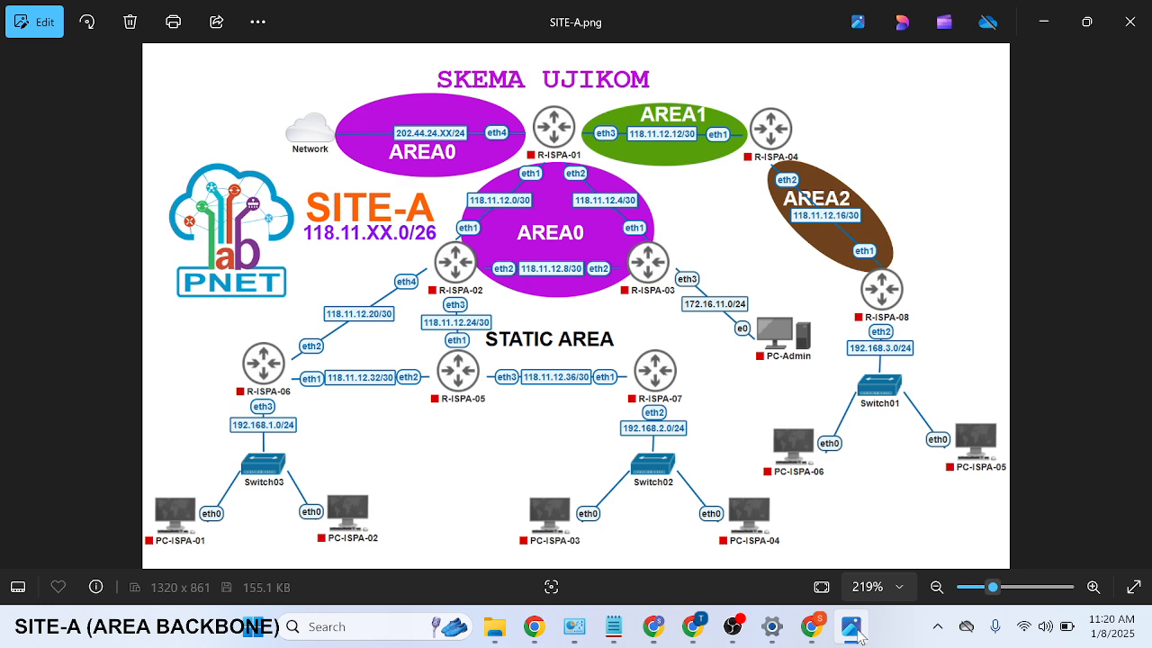
left_click(857, 634)
mouse_move(543, 273)
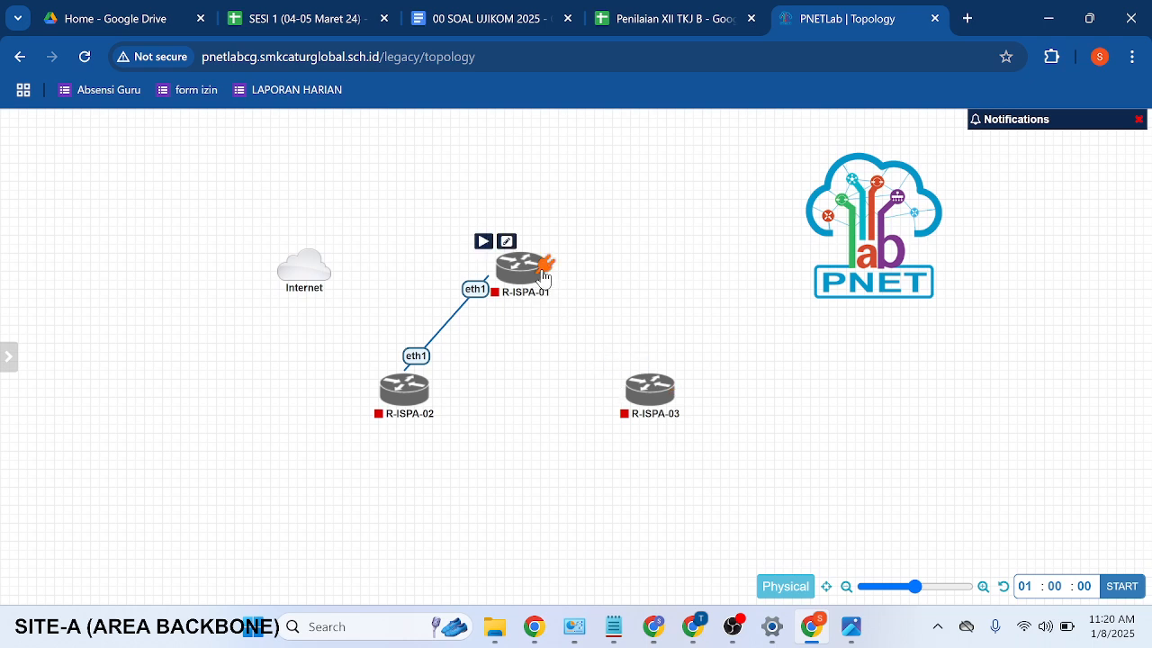
left_click_drag(544, 275, 666, 389)
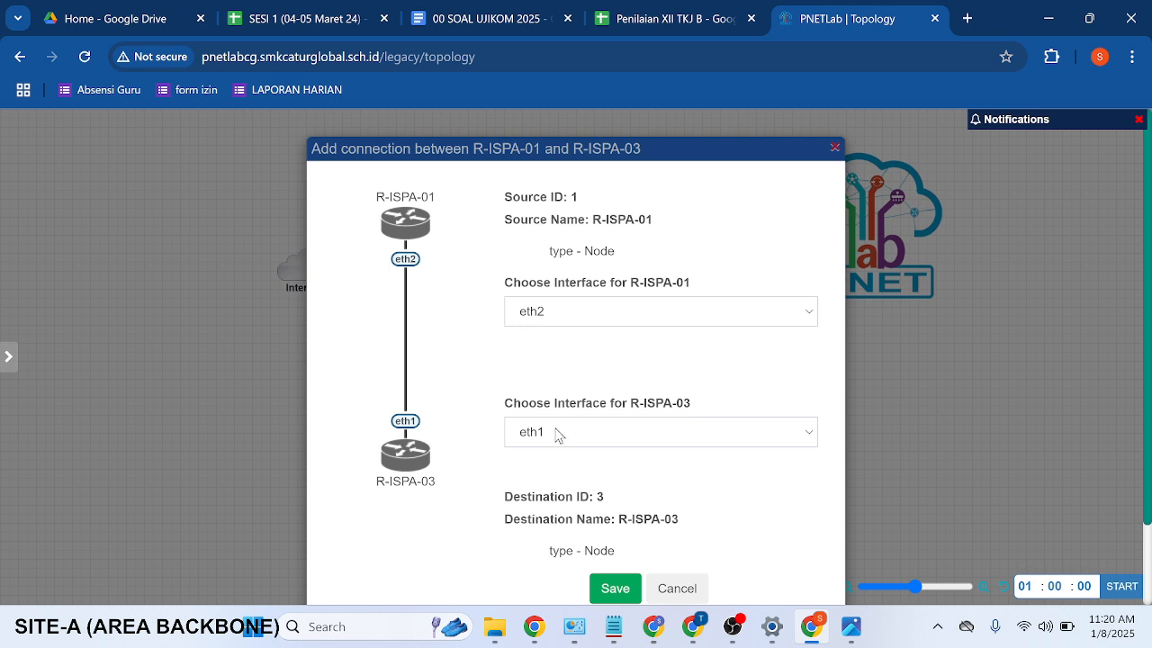
left_click(627, 583)
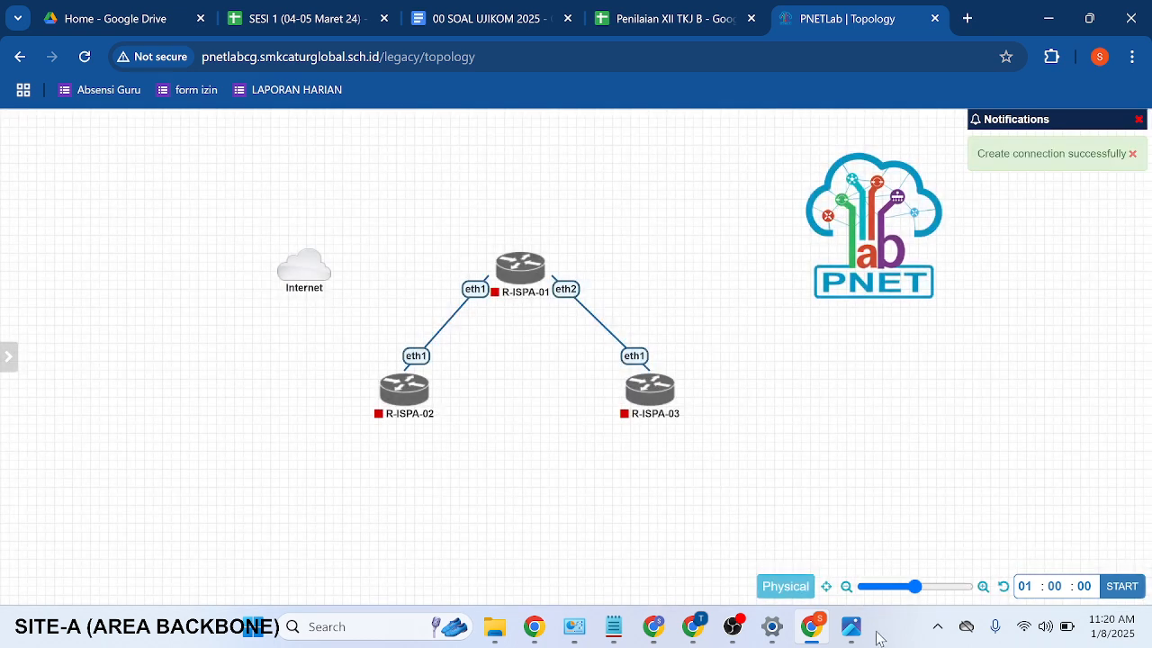
Following the SITE-A.png diagram, connect eth2 of R-ISPA-02 to eth2 of R-ISPA-03
left_click(862, 638)
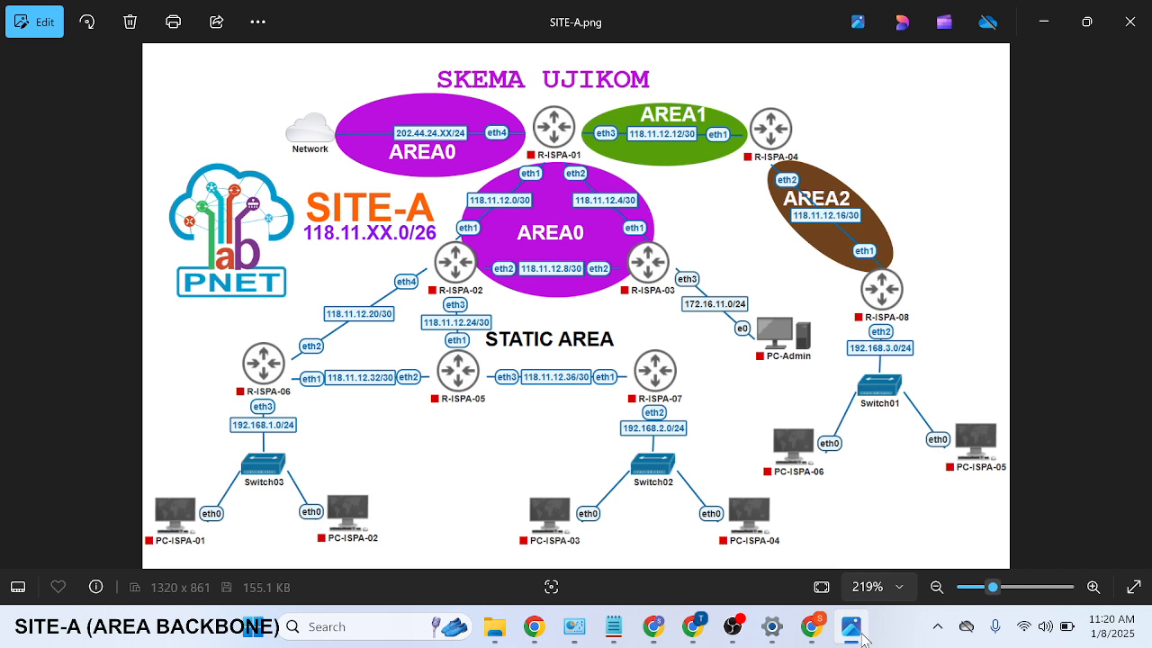
left_click(855, 630)
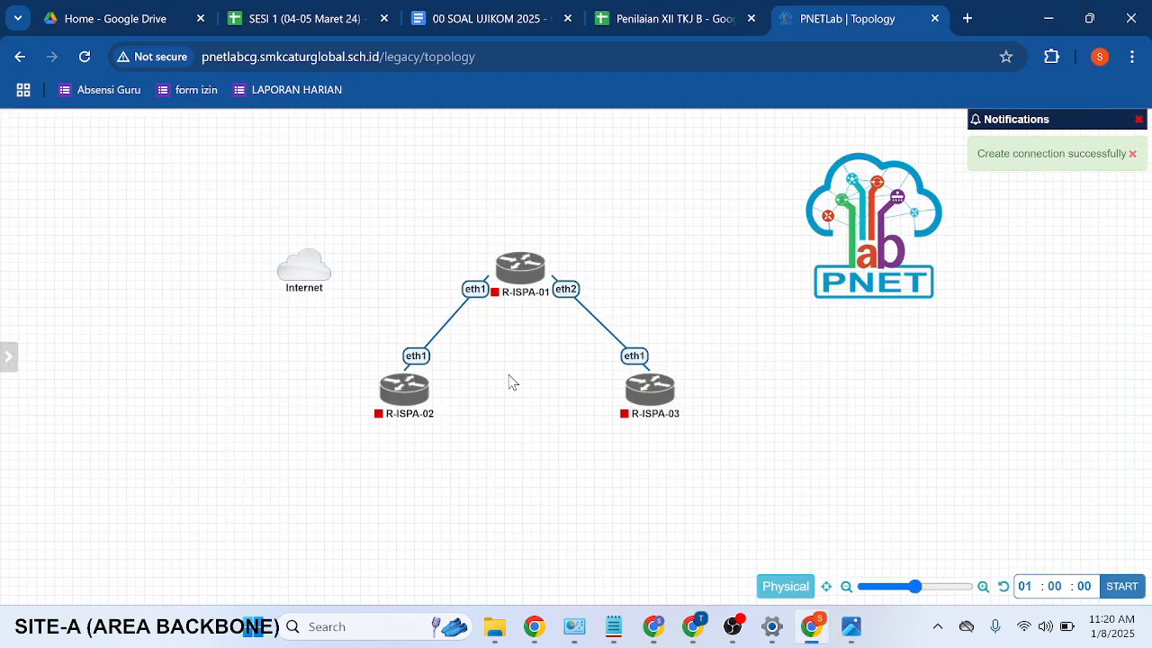
mouse_move(427, 398)
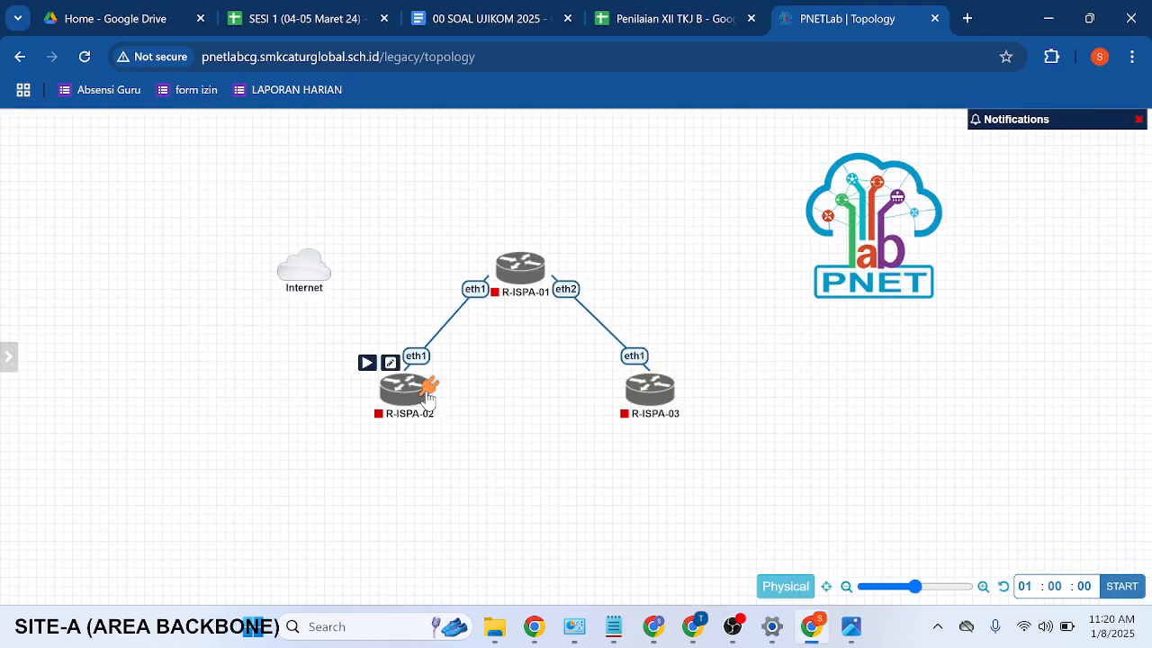
left_click_drag(426, 398, 625, 400)
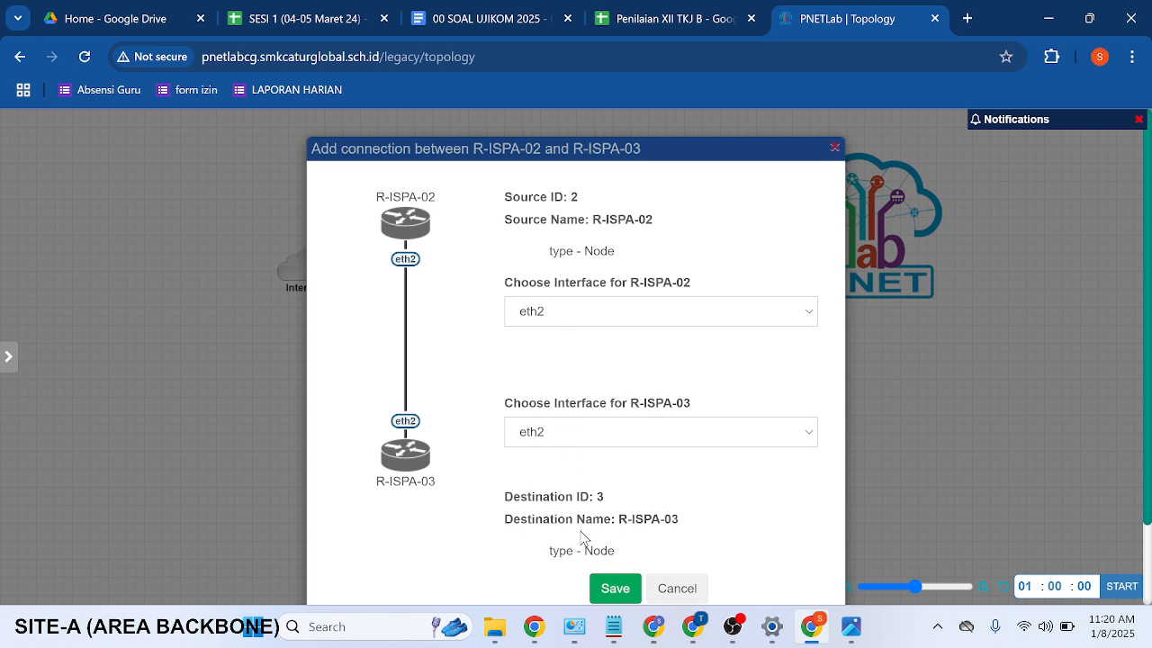
left_click(607, 589)
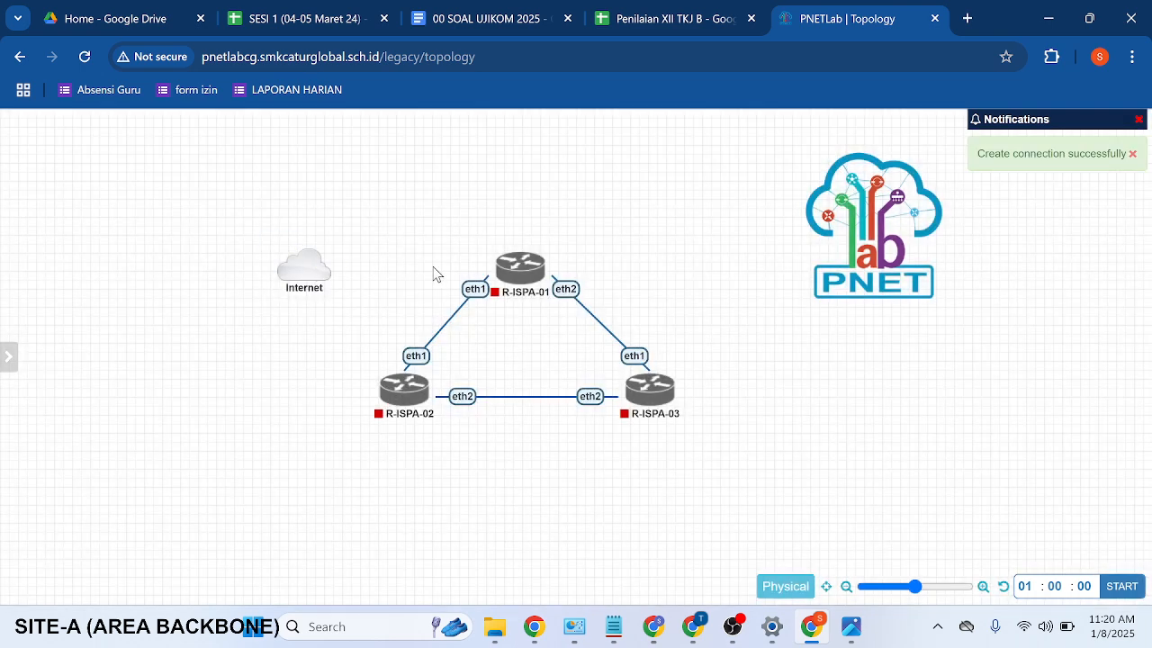
Following the SITE-A.png diagram, connect the Internet cloud to eth4 of R-ISPA-01 and move the cloud slightly farther from the router
mouse_move(325, 267)
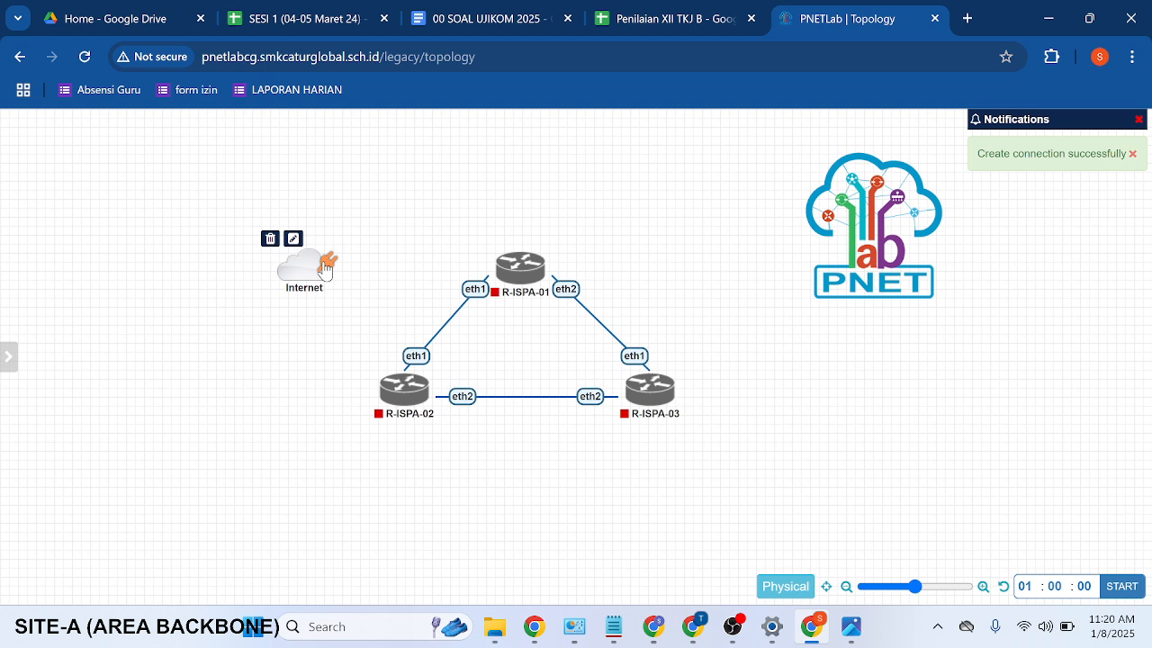
left_click_drag(326, 267, 533, 268)
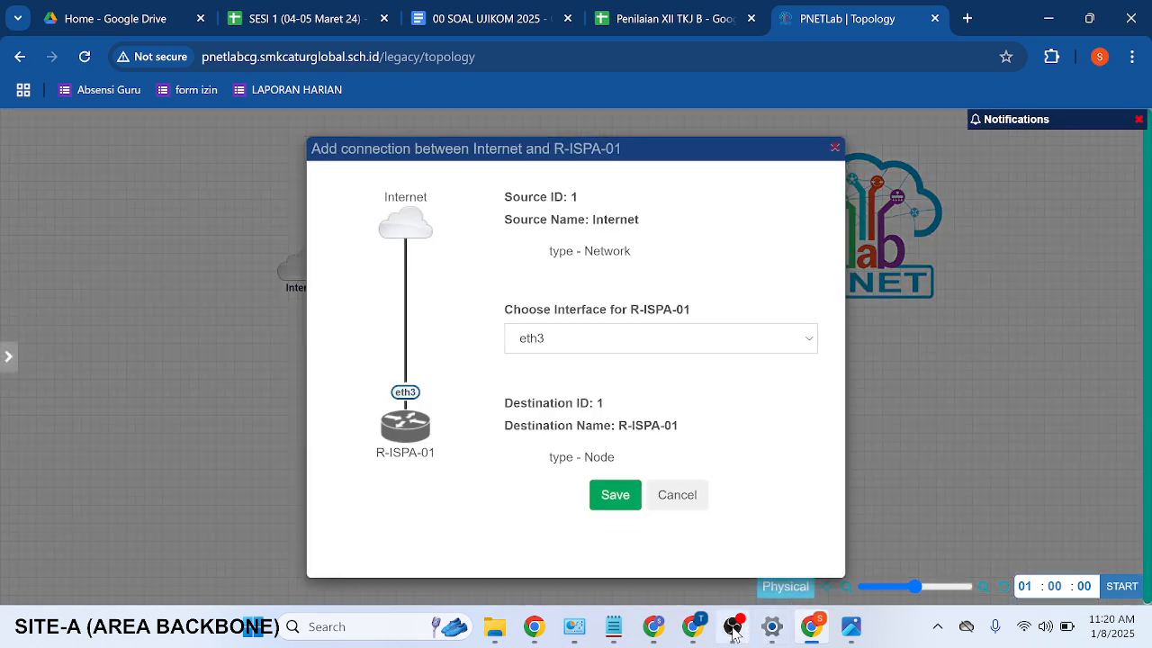
left_click(843, 638)
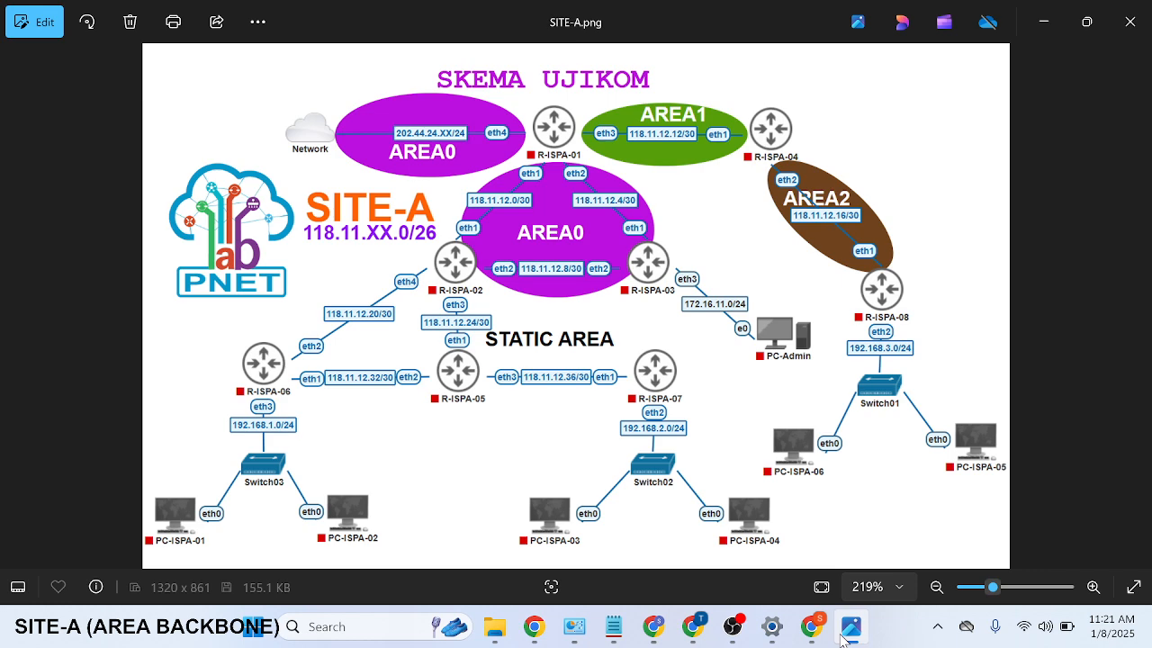
left_click(843, 638)
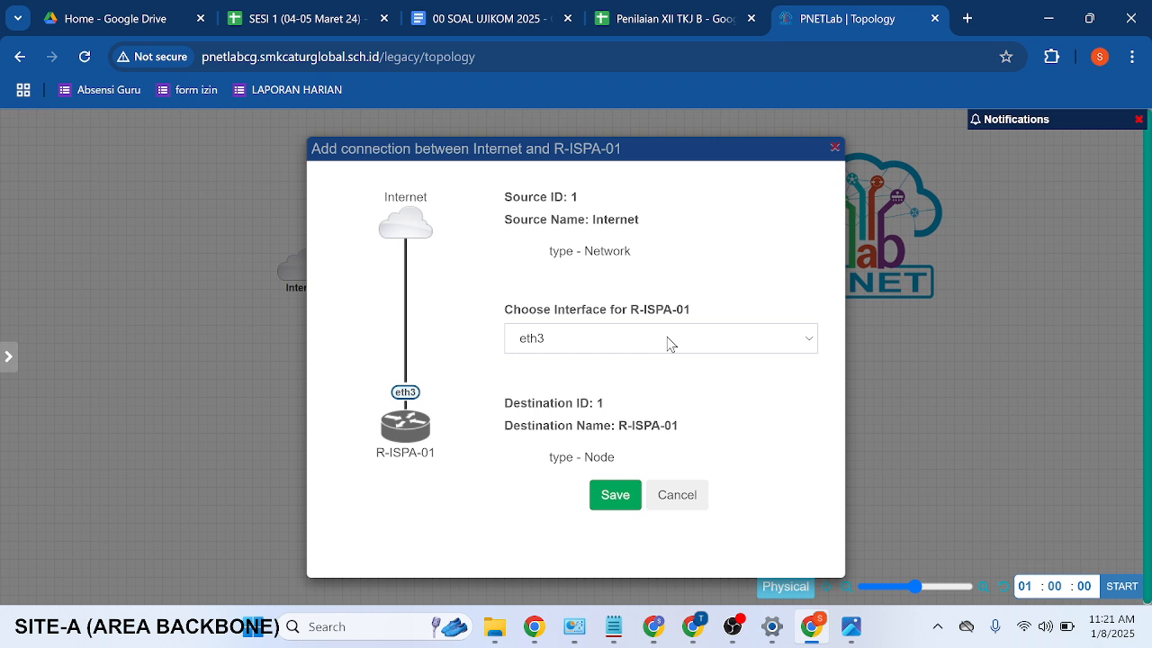
left_click(665, 340)
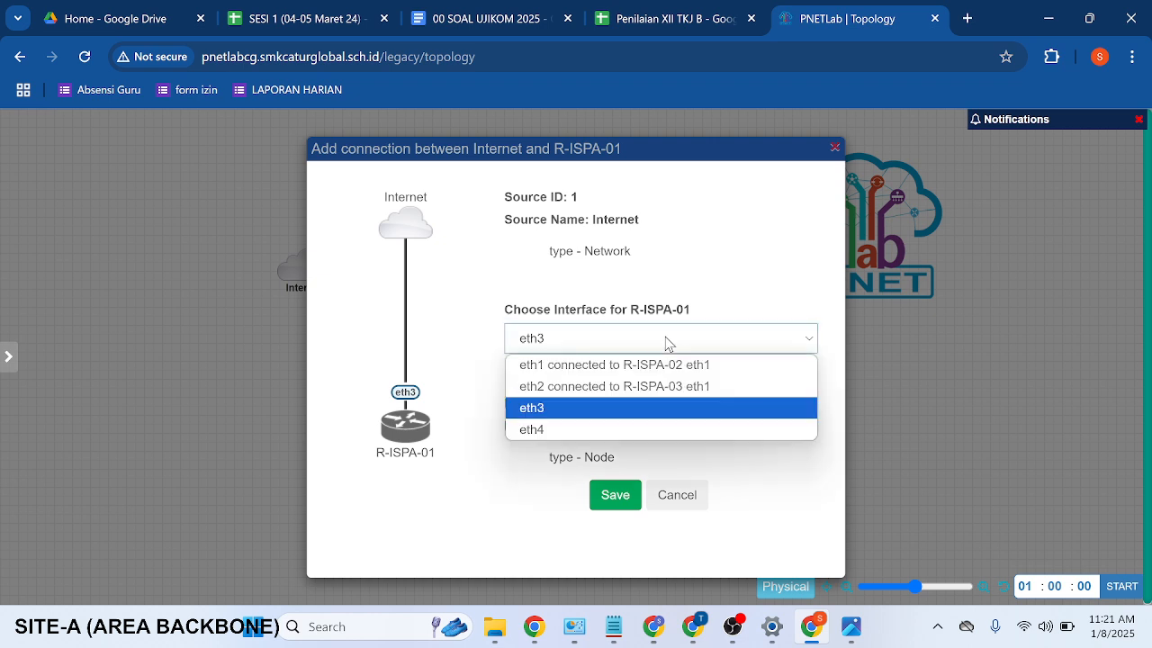
left_click(586, 430)
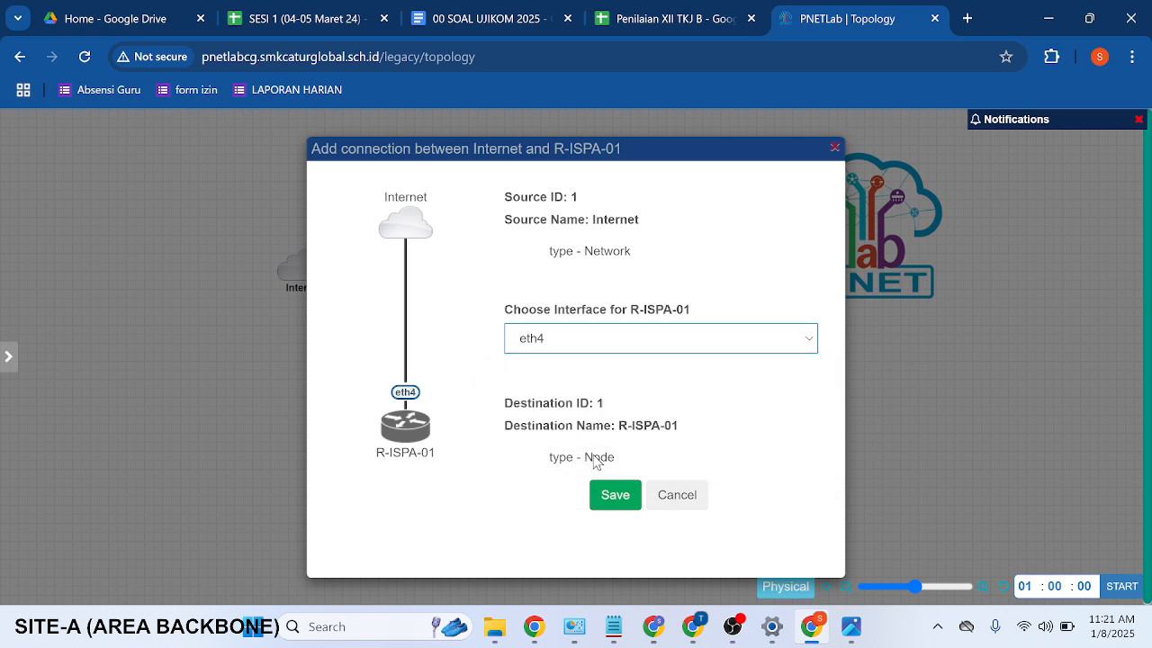
left_click(612, 496)
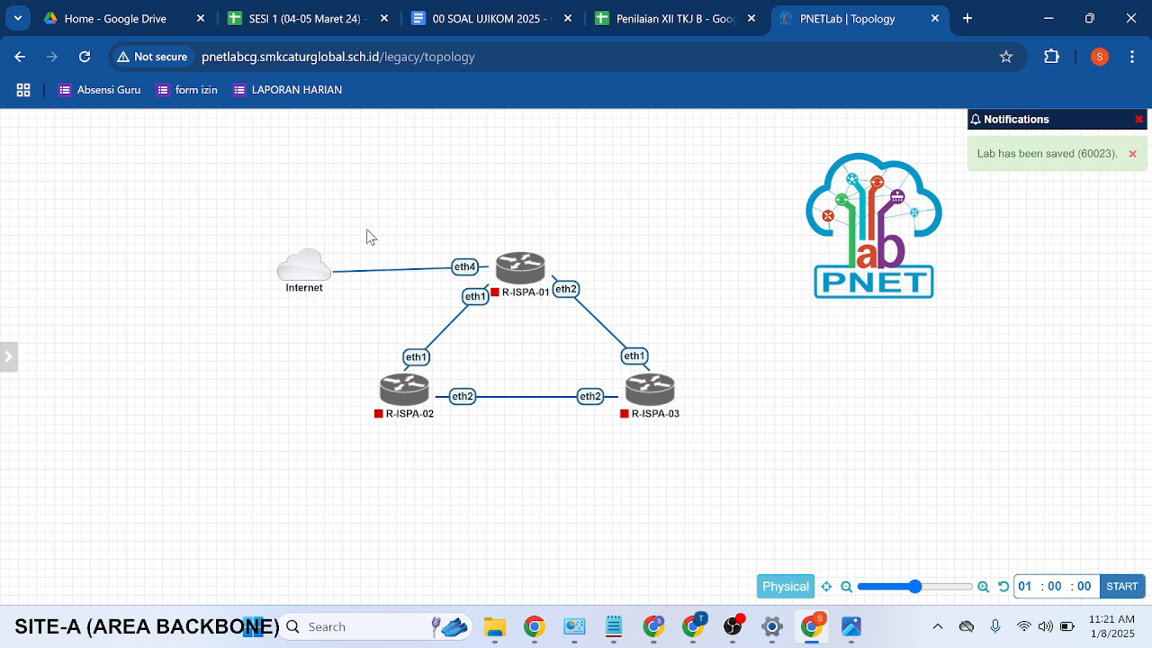
mouse_move(323, 264)
left_click_drag(309, 273, 289, 271)
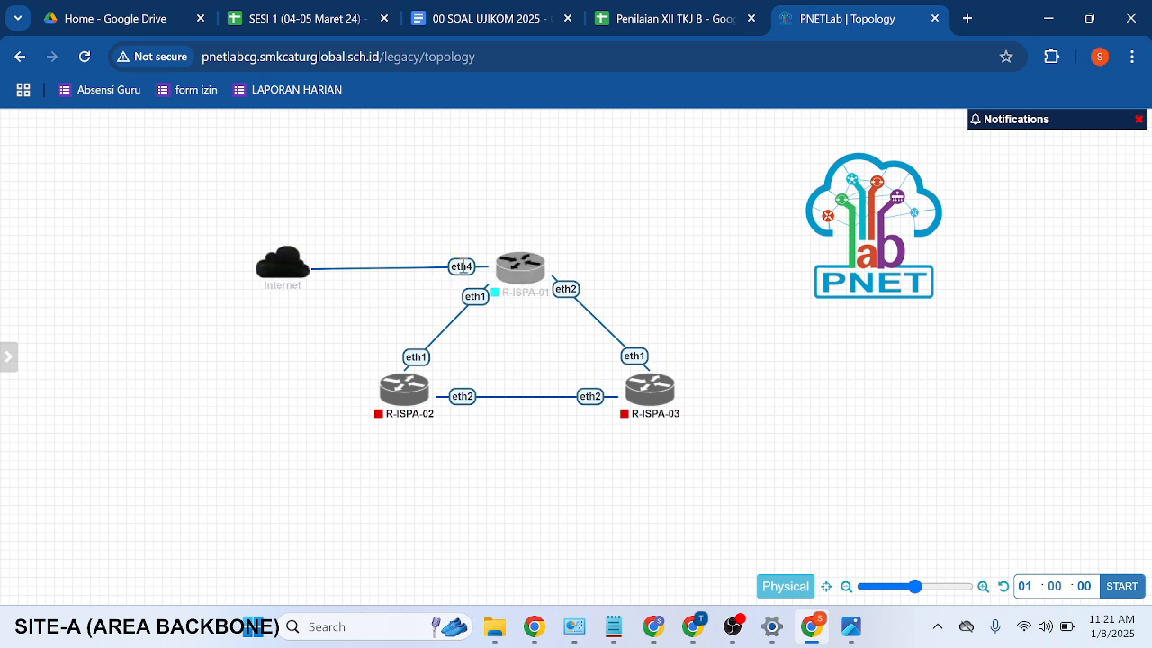
Label the link between the Internet cloud and R-ISPA-01 with 202.44.24.25/24, using the network shown in the SITE-A.png diagram
right_click(466, 263)
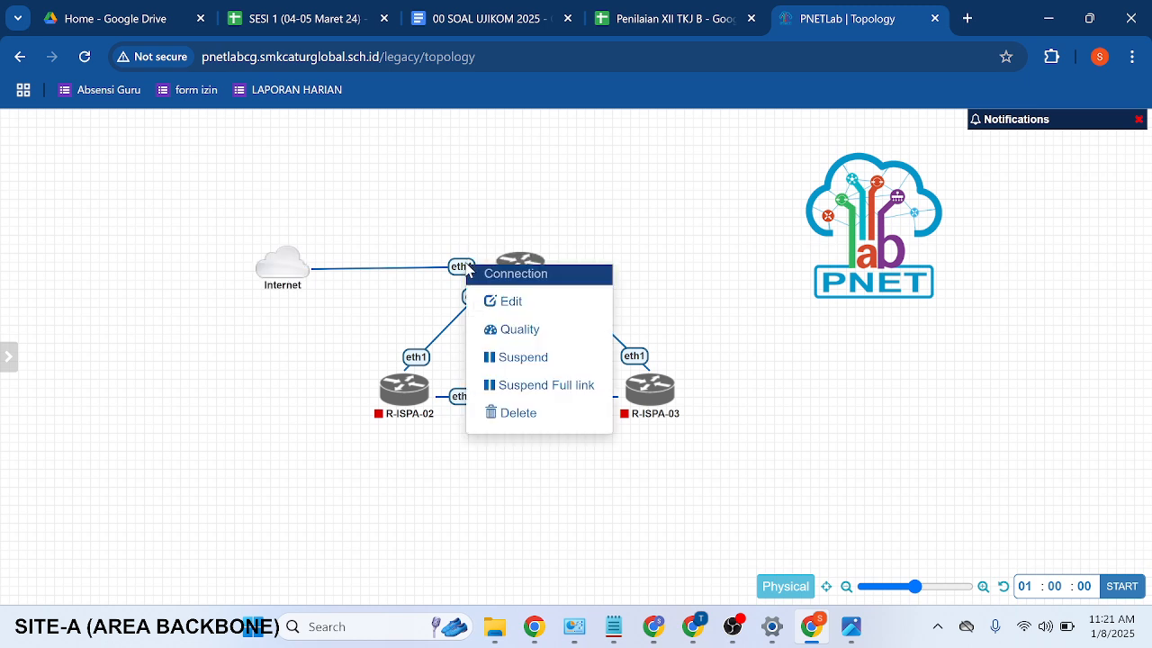
left_click(504, 302)
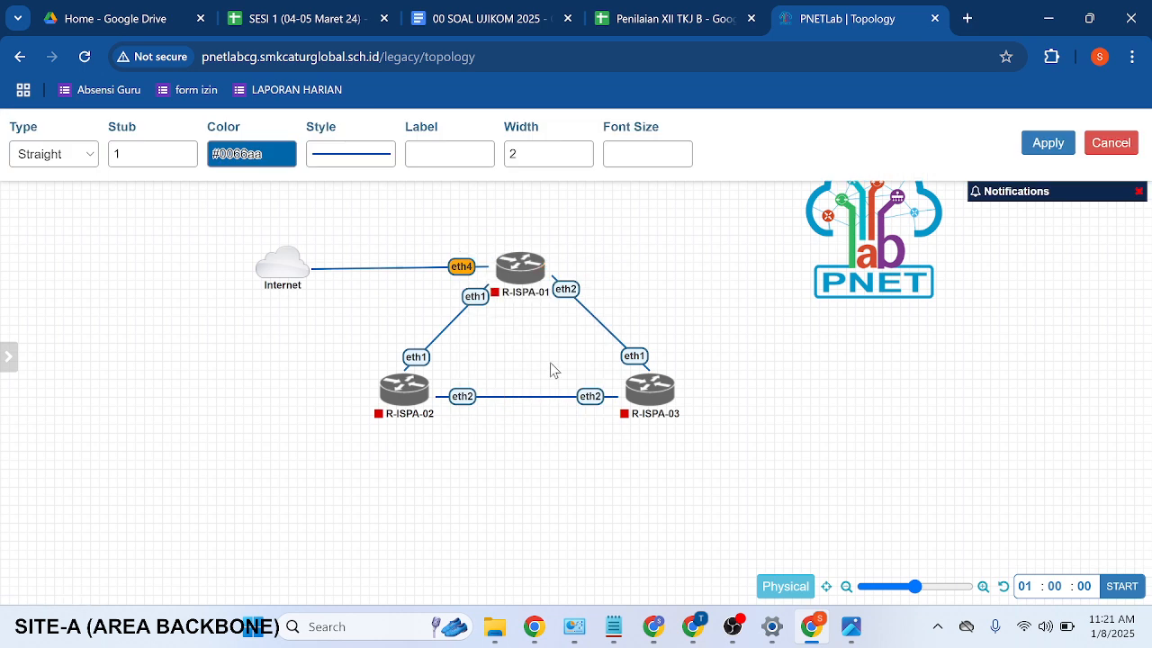
left_click(849, 628)
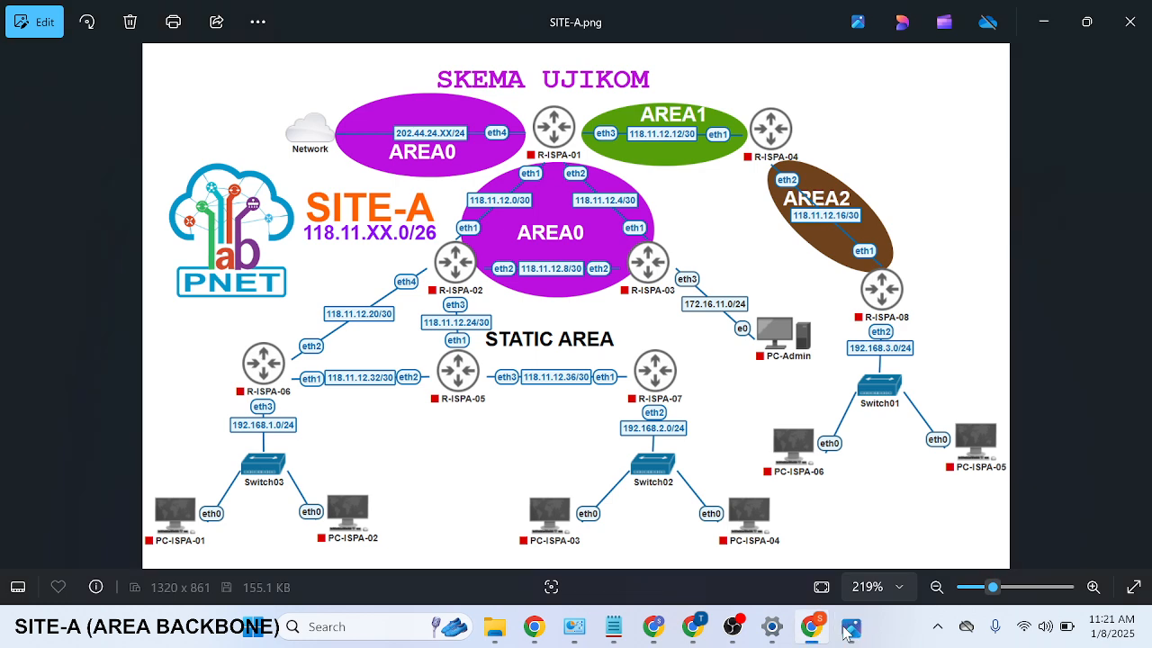
left_click(810, 627)
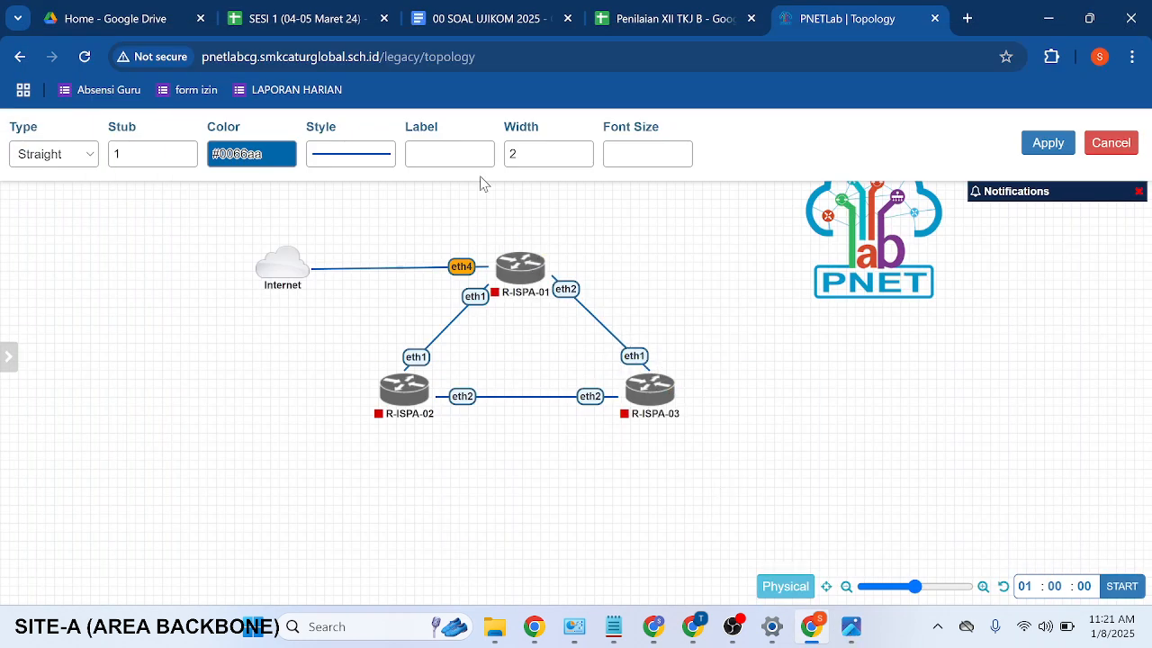
left_click(455, 153)
type("202")
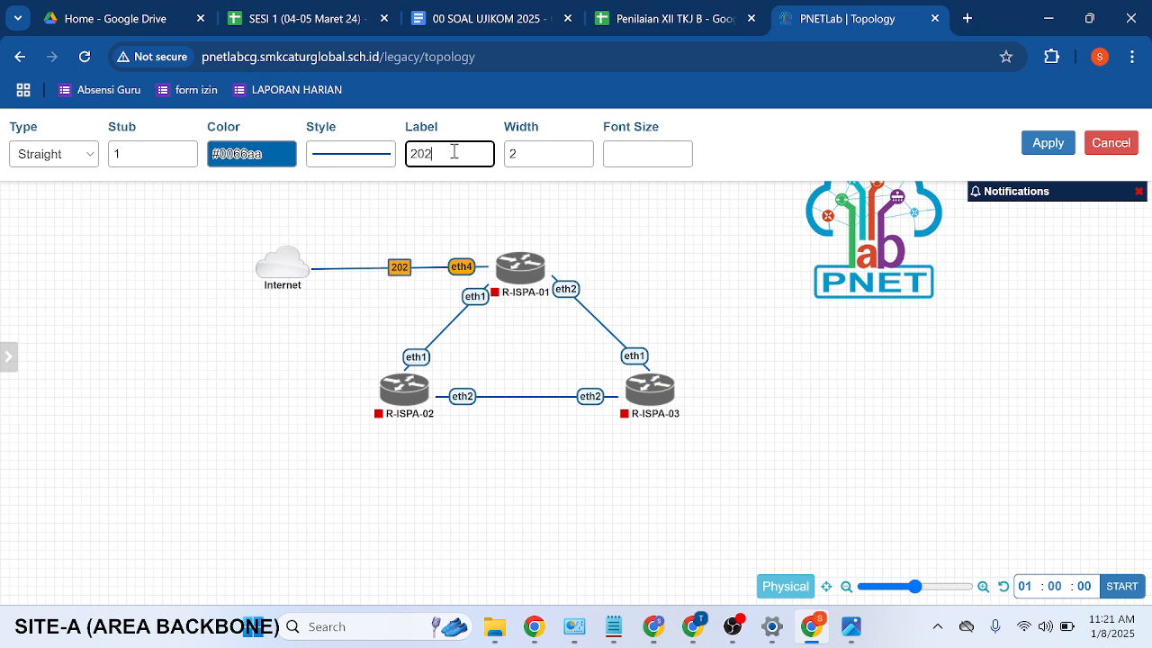
type(".44.24")
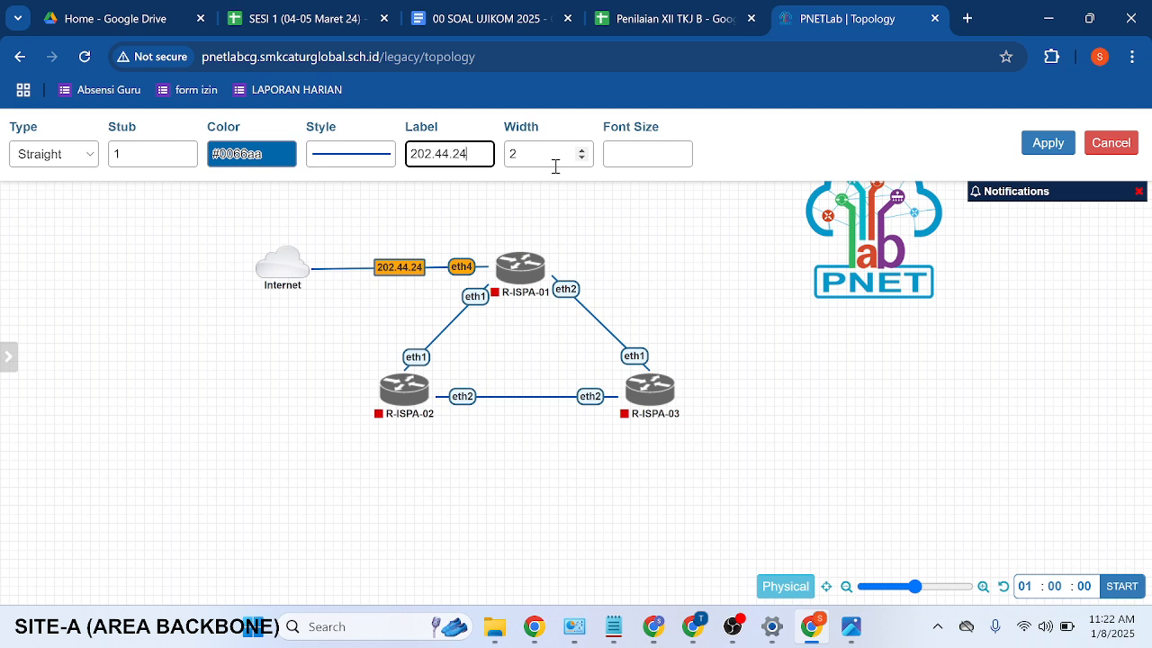
type(".2")
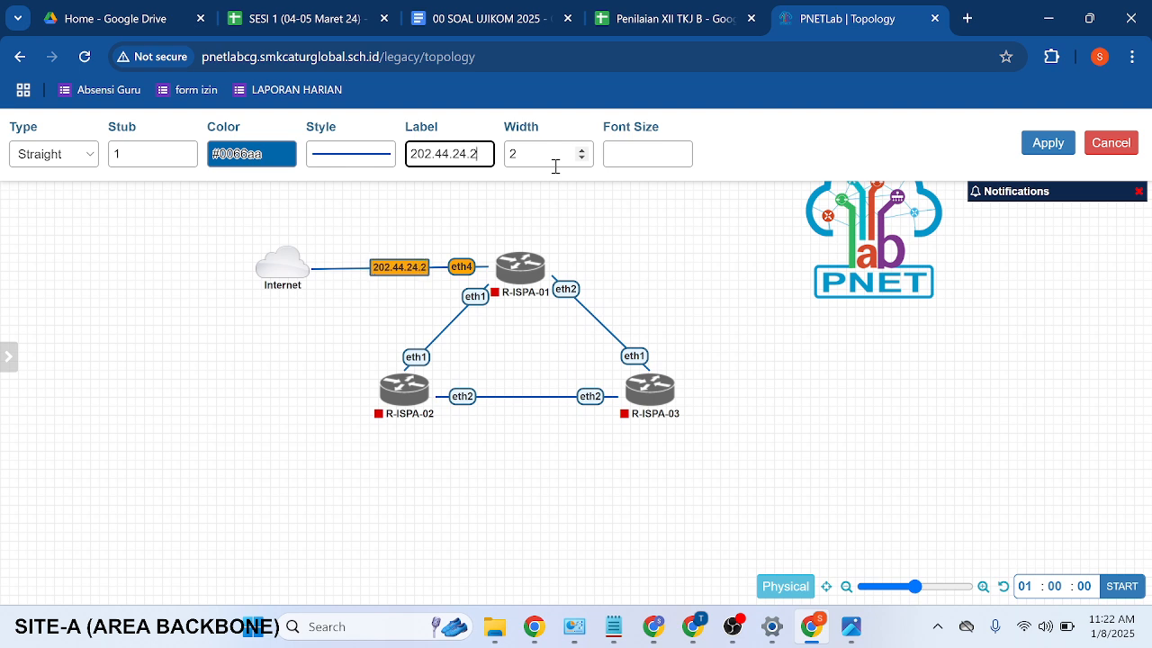
type("5/24")
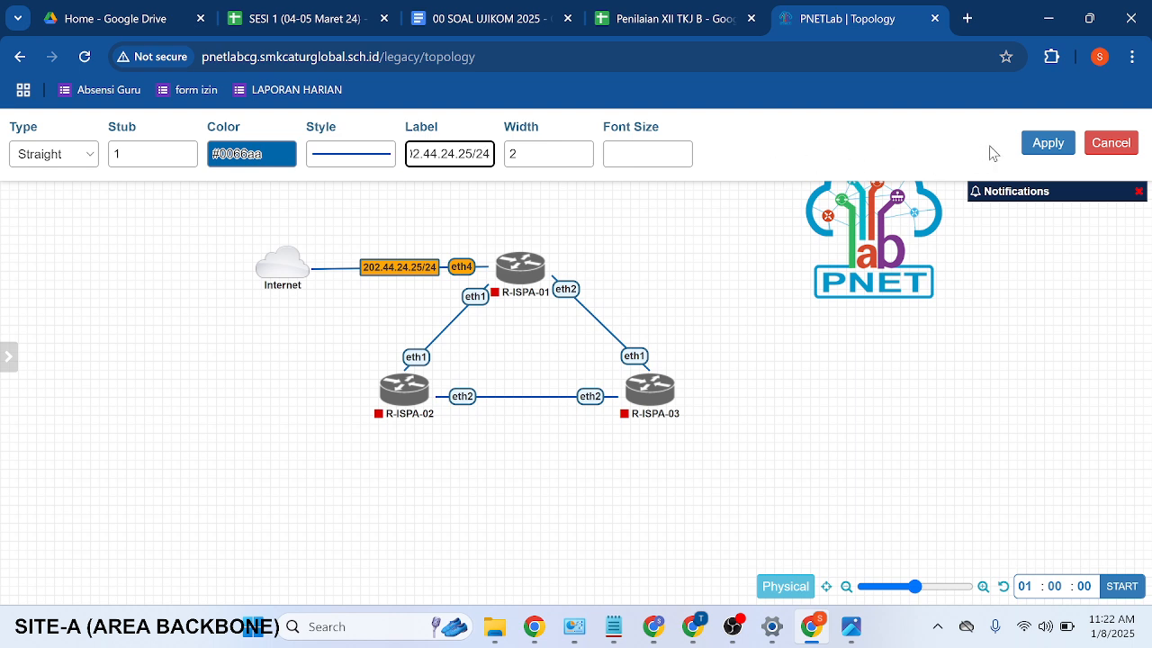
left_click(1028, 147)
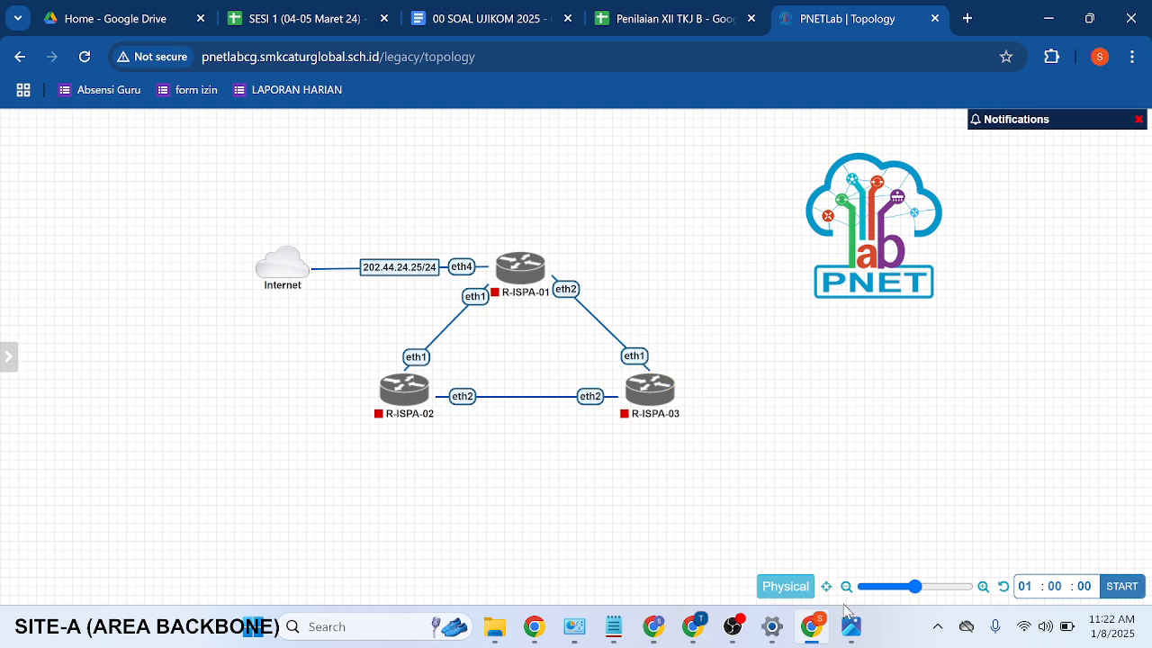
Switch to the SITE-A.png diagram to look up the network addresses of the links between the routers
left_click(851, 630)
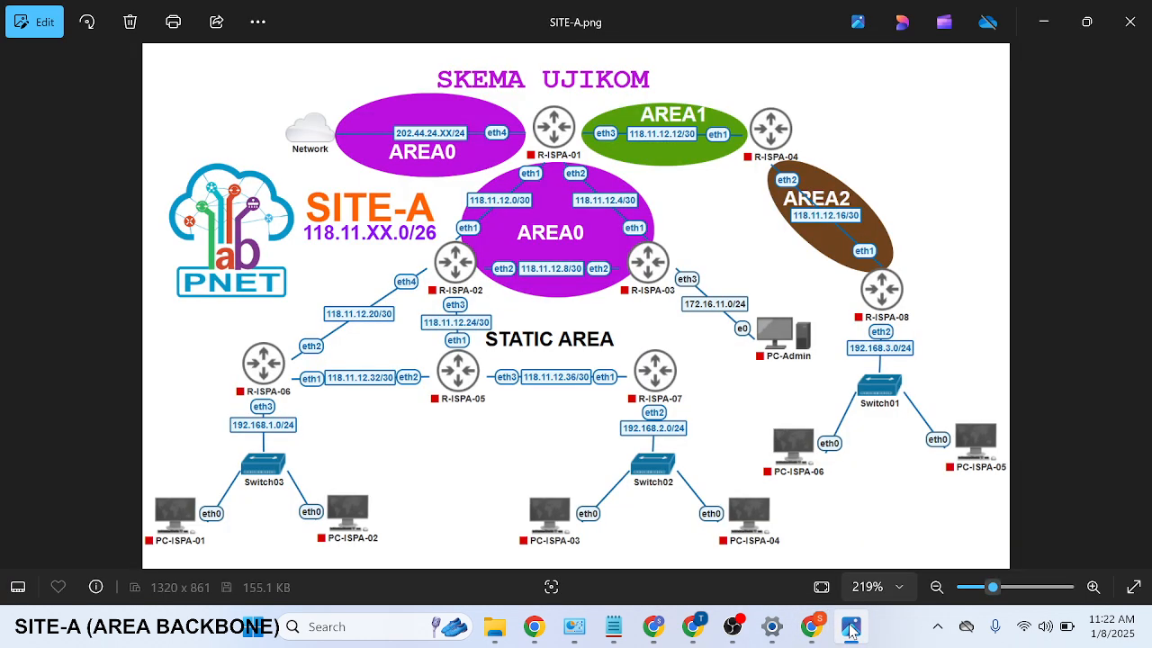